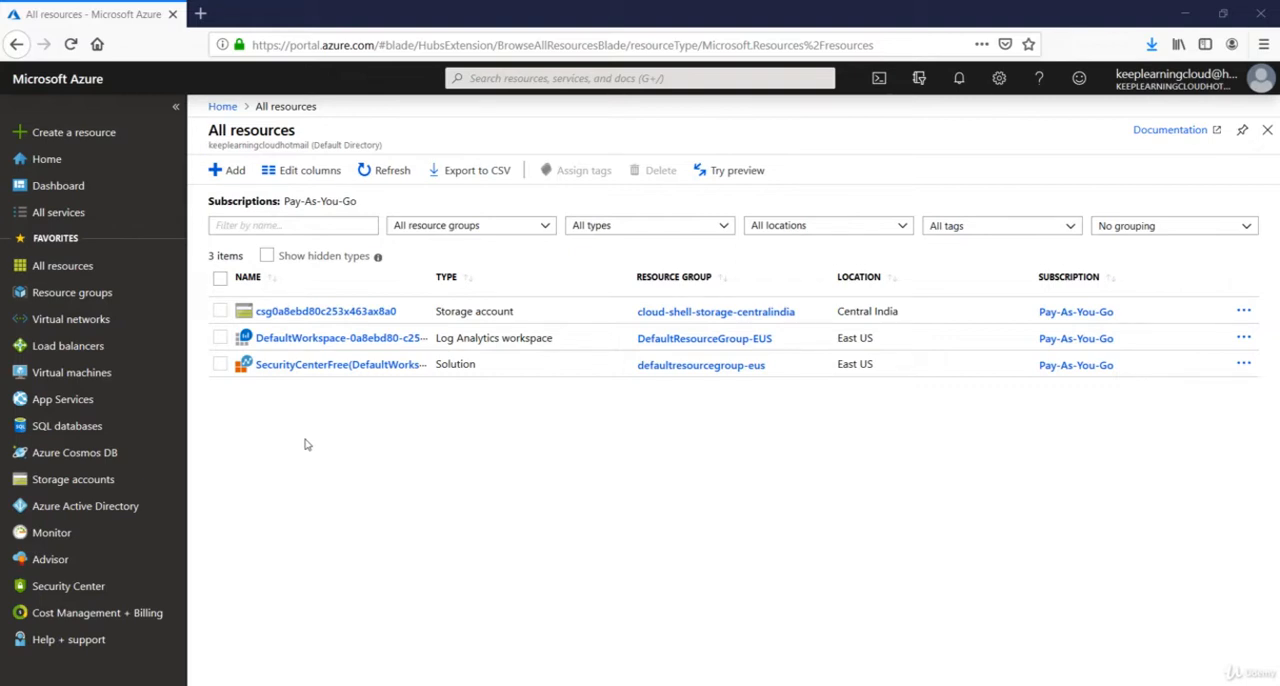
Find and open the Azure Policy service, and review its compliance overview.
click(510, 80)
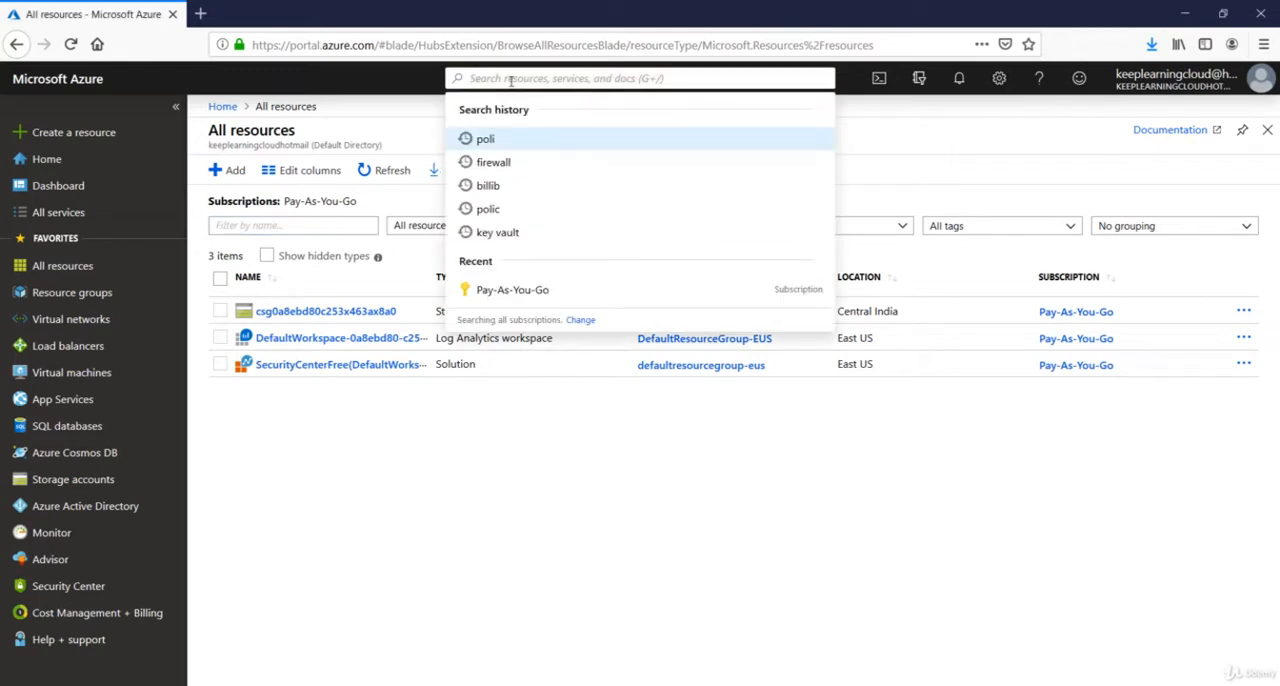
text(azure )
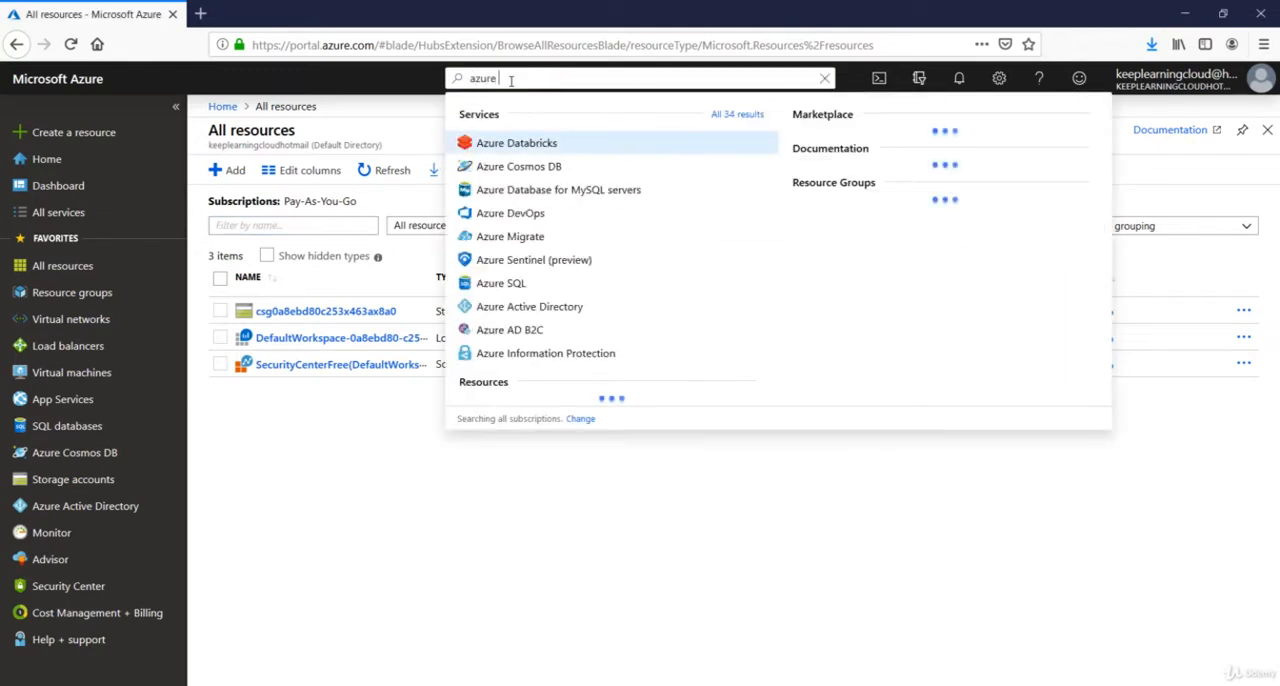
text(police)
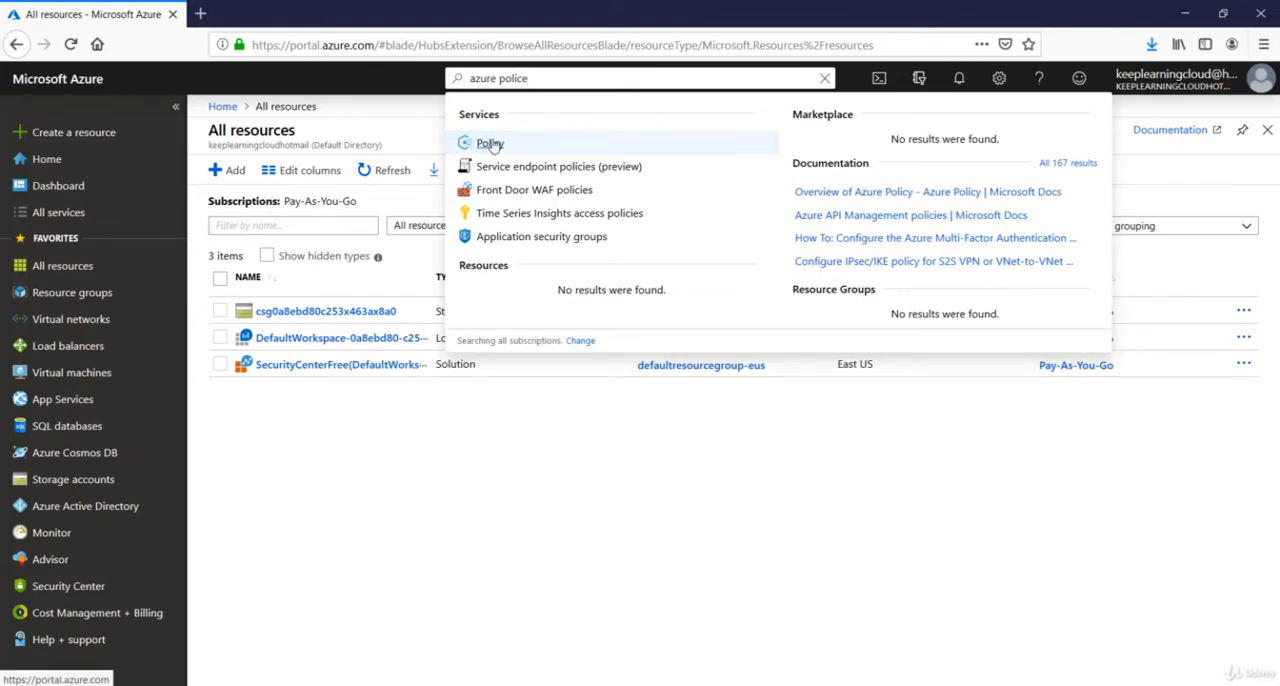
click(489, 146)
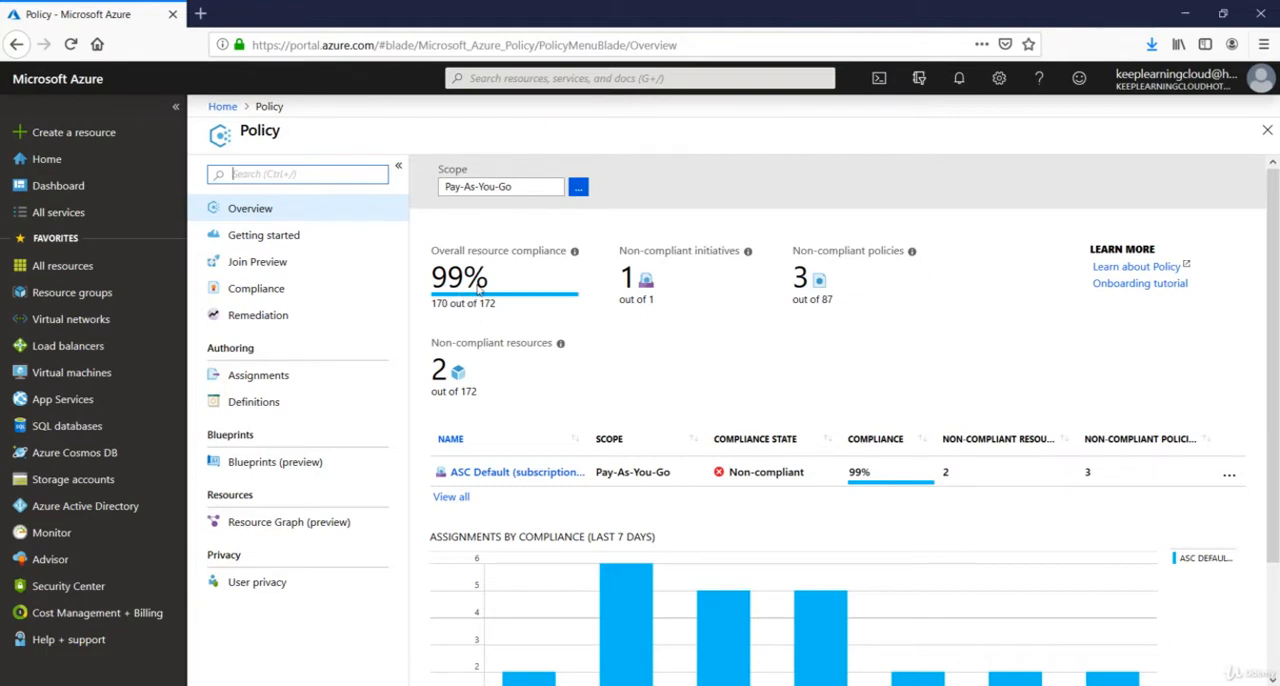
scroll(480, 288, down, 3)
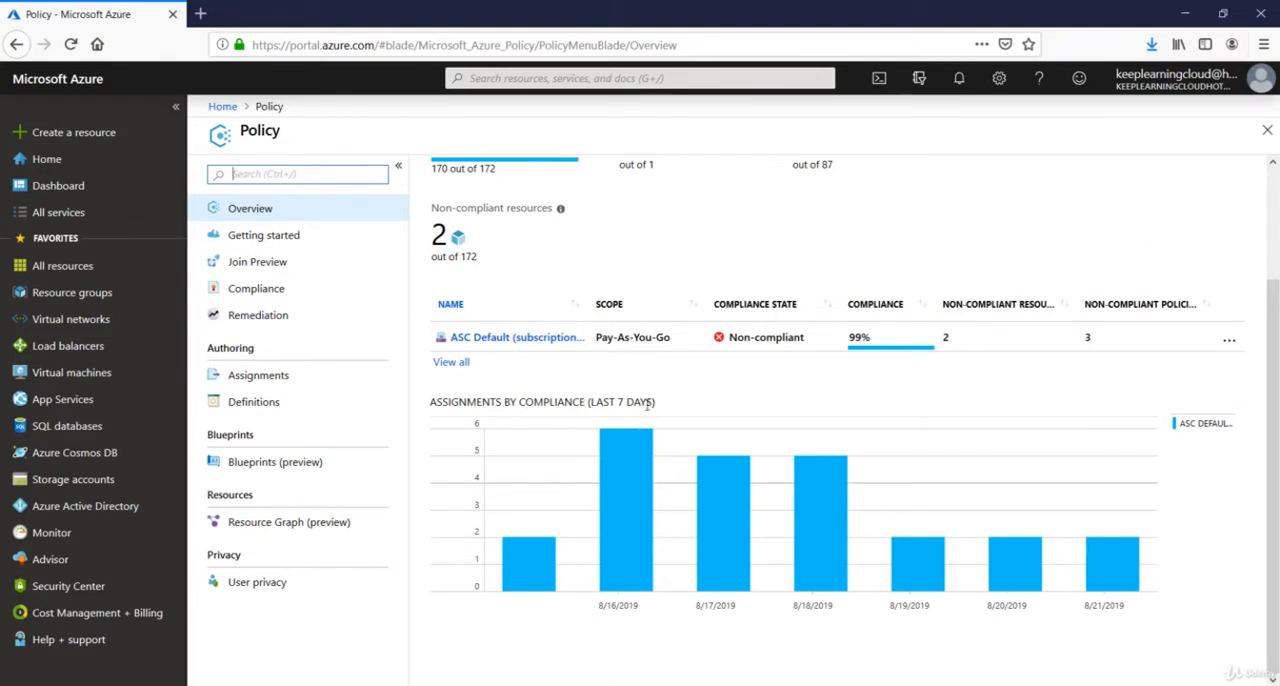
Browse the policy definitions and examine the built-in initiative auditing Windows VMs whose Administrators group lacks all specified members.
click(253, 405)
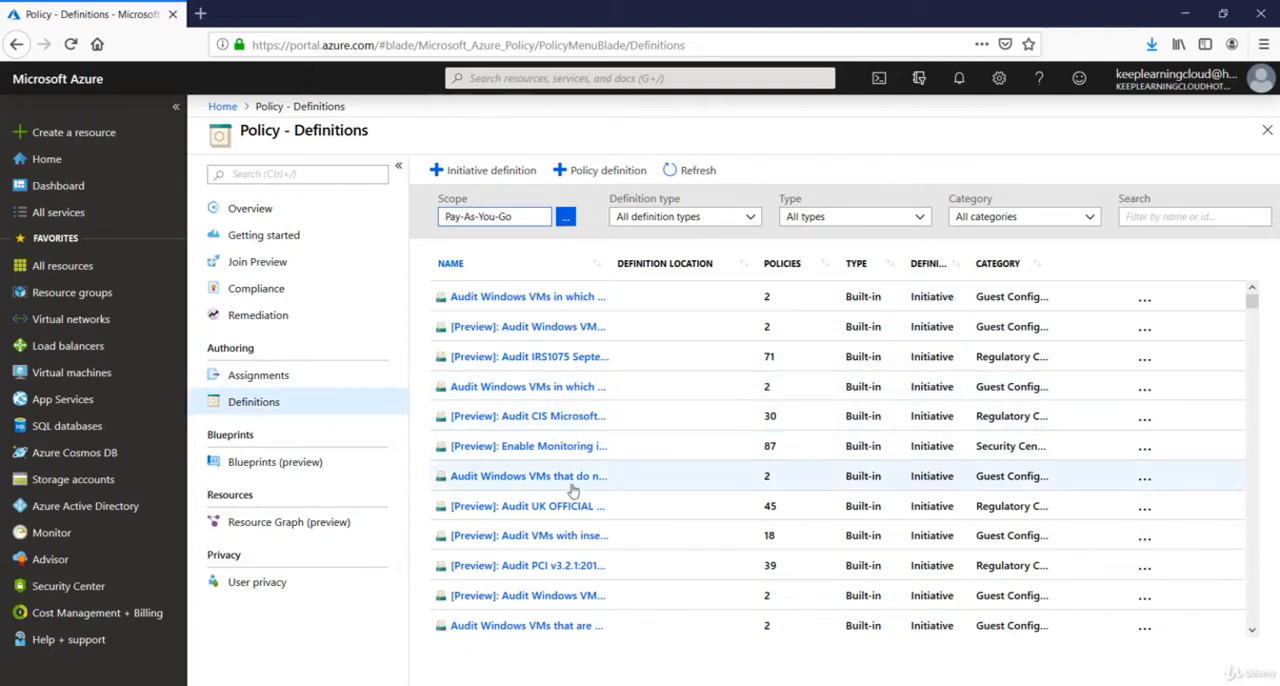
scroll(578, 503, down, 3)
scroll(583, 503, up, 3)
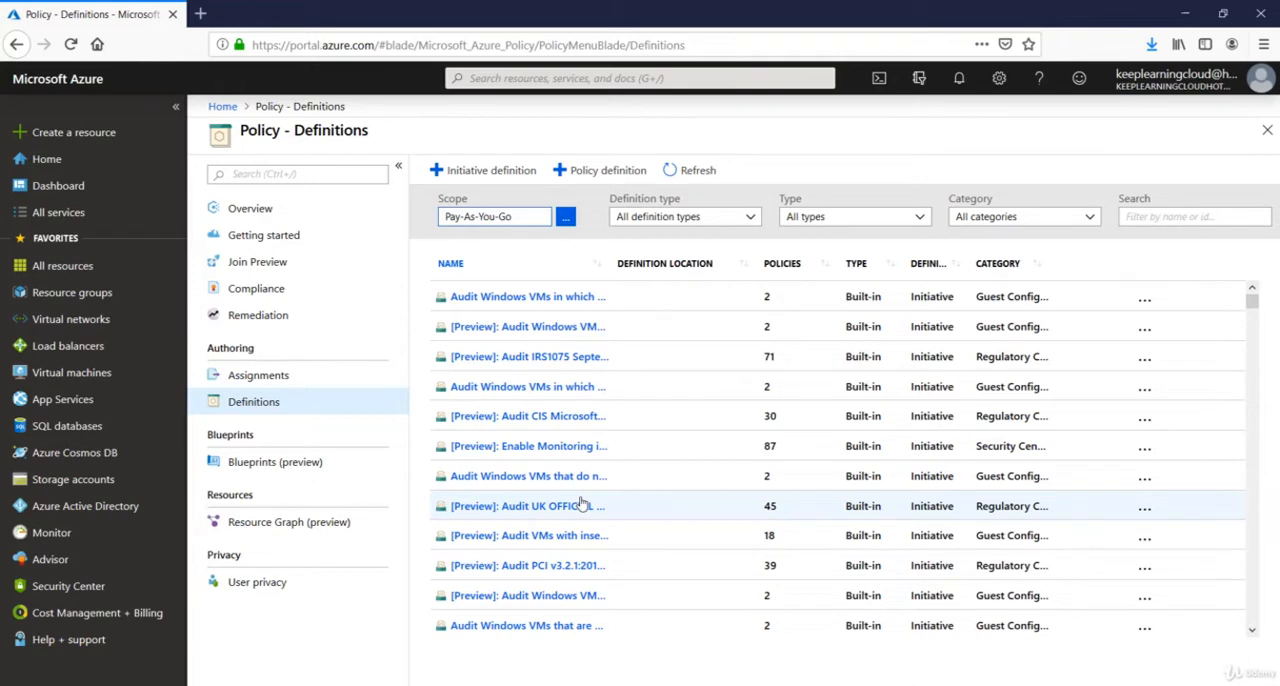
click(575, 390)
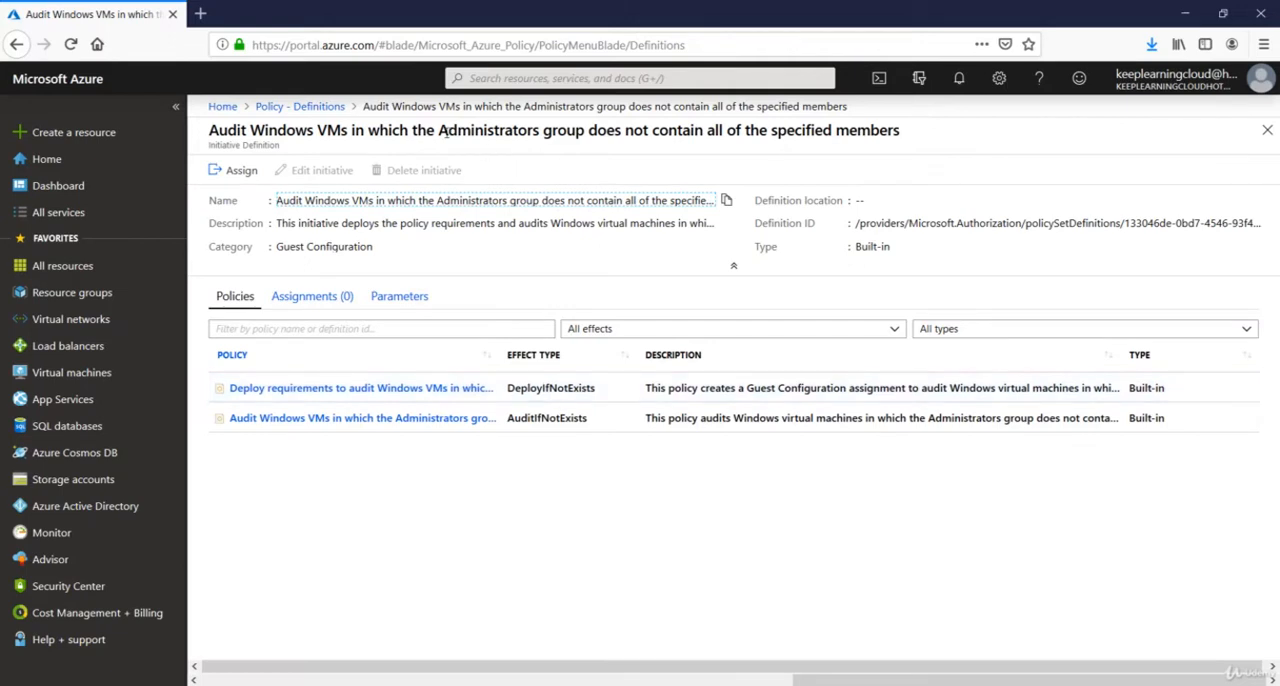
drag(445, 131, 578, 131)
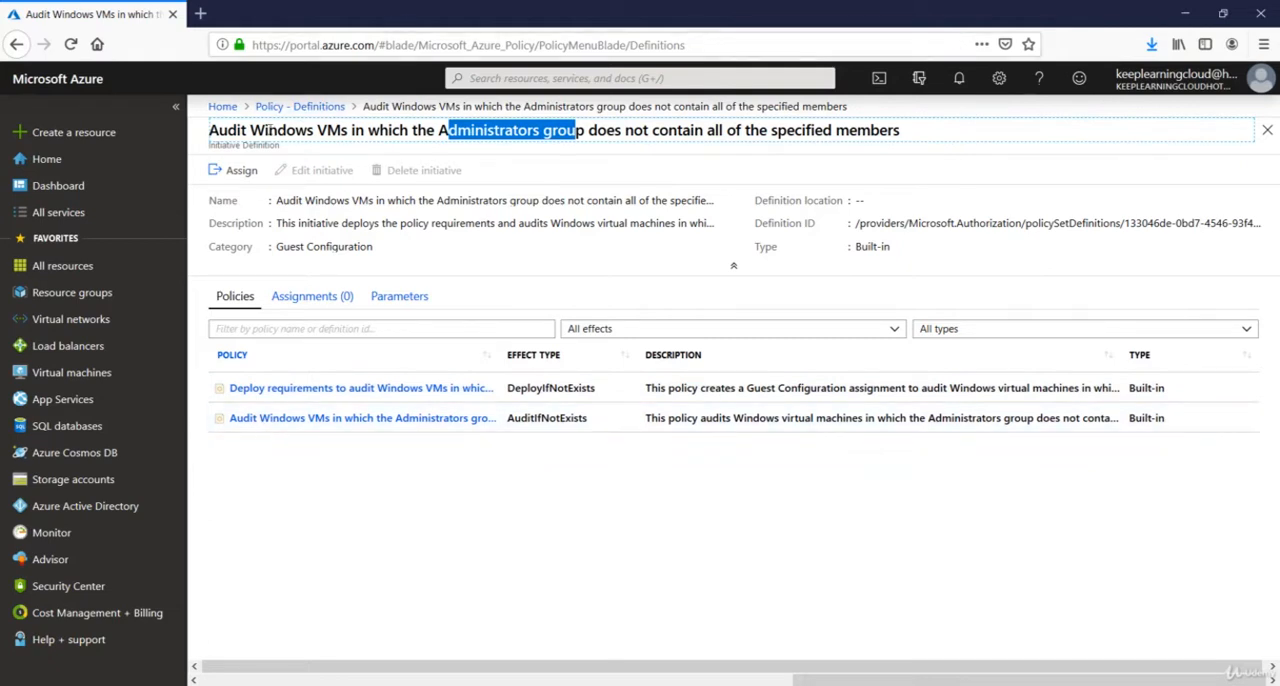
drag(263, 130, 458, 130)
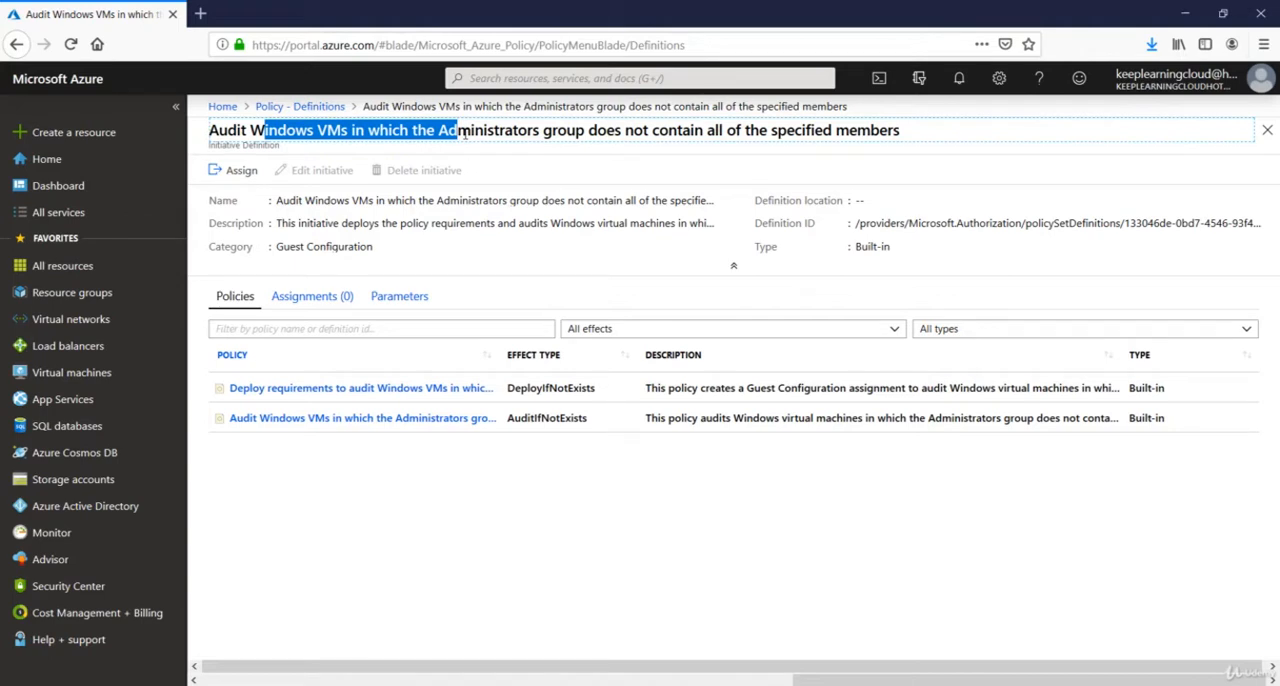
click(313, 108)
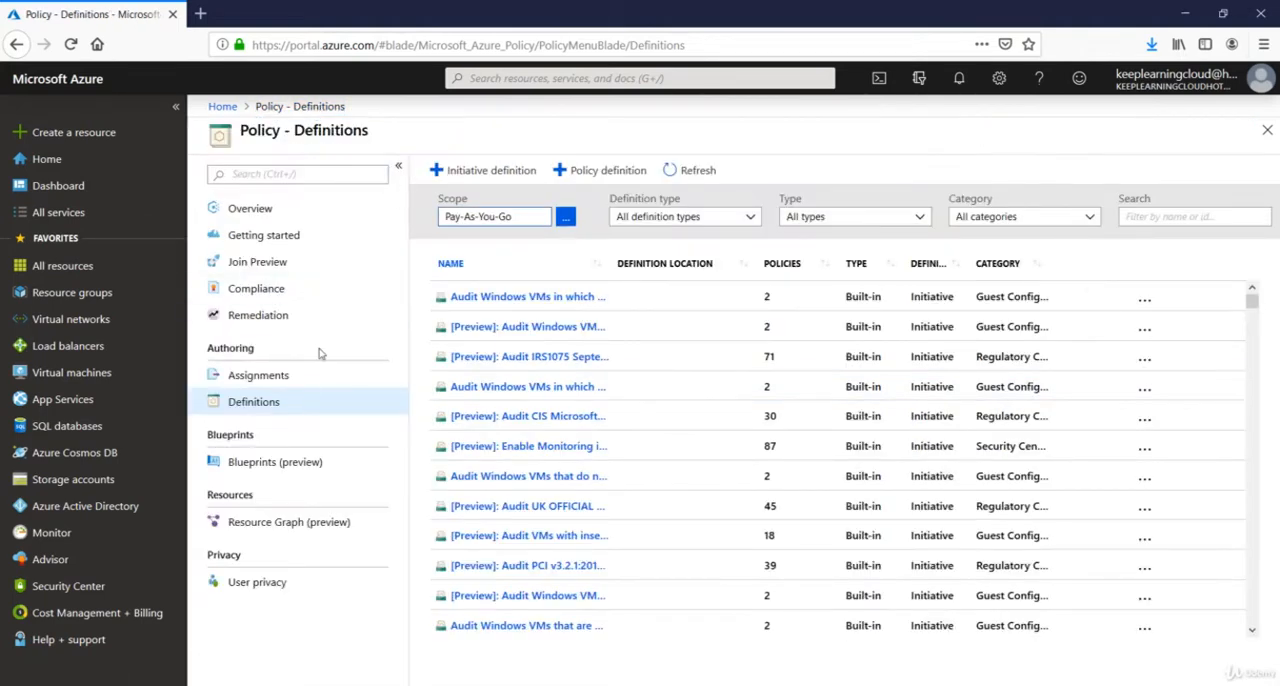
Start a new initiative definition and name it AllowedRegions.
click(519, 176)
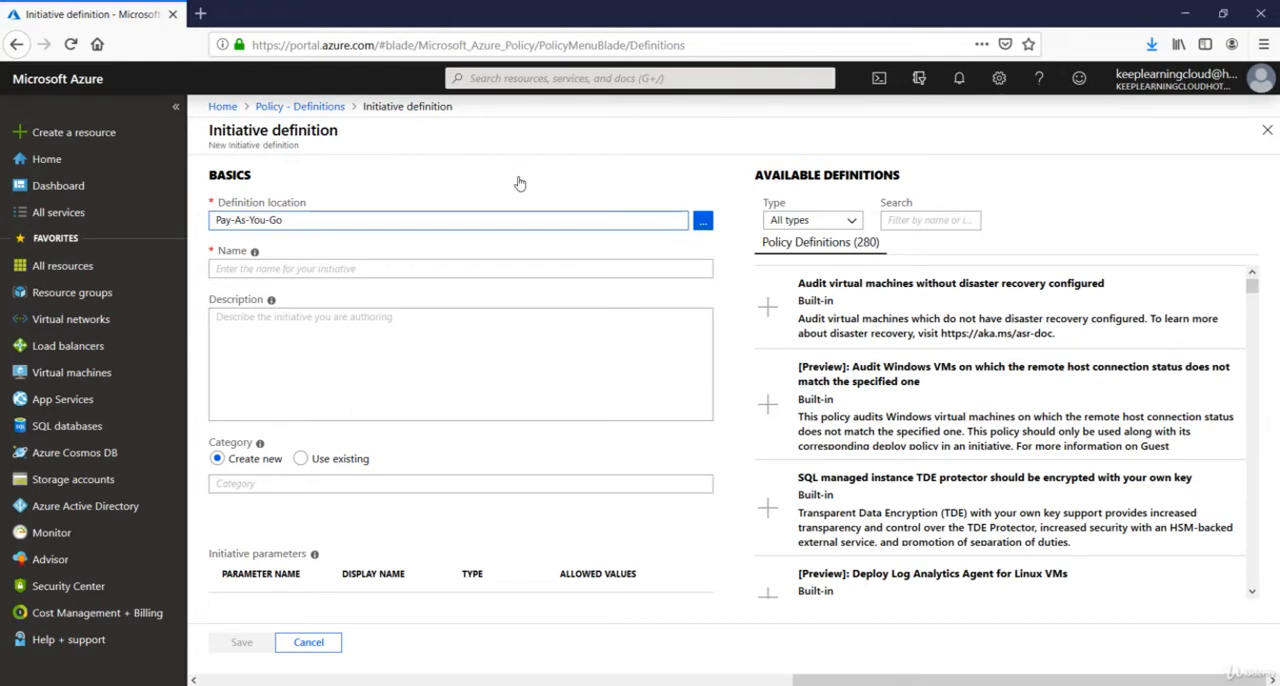
click(452, 267)
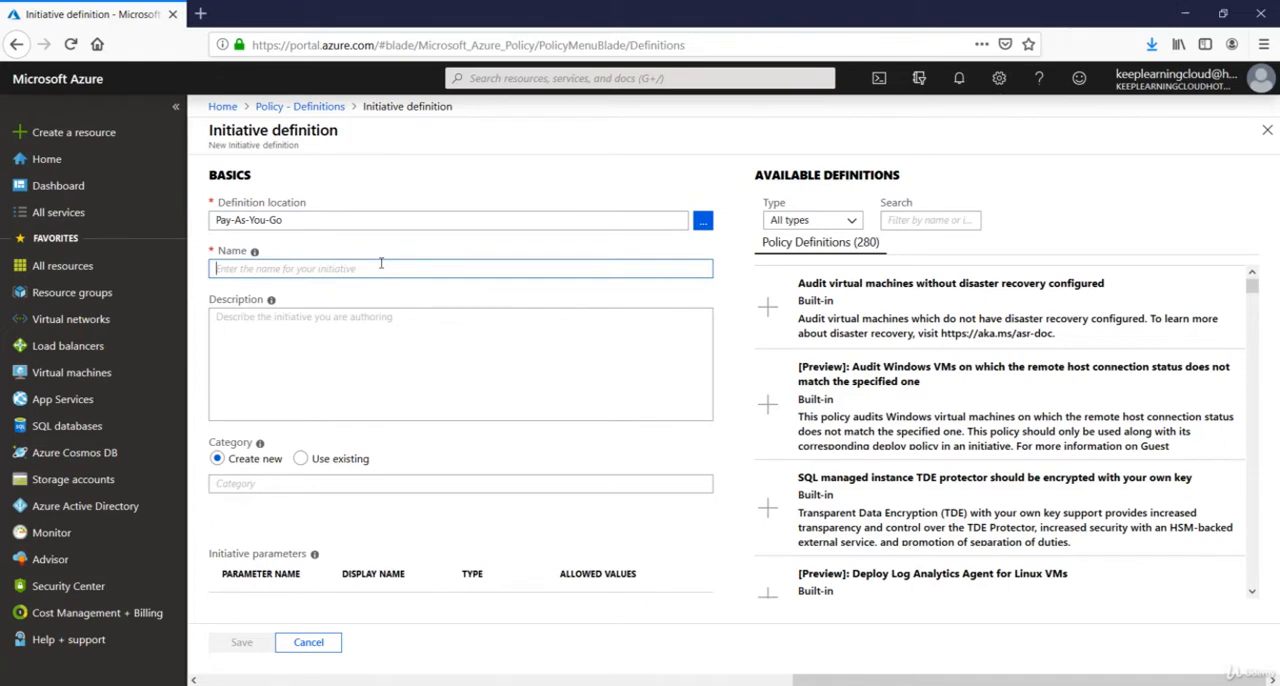
text(Allowed)
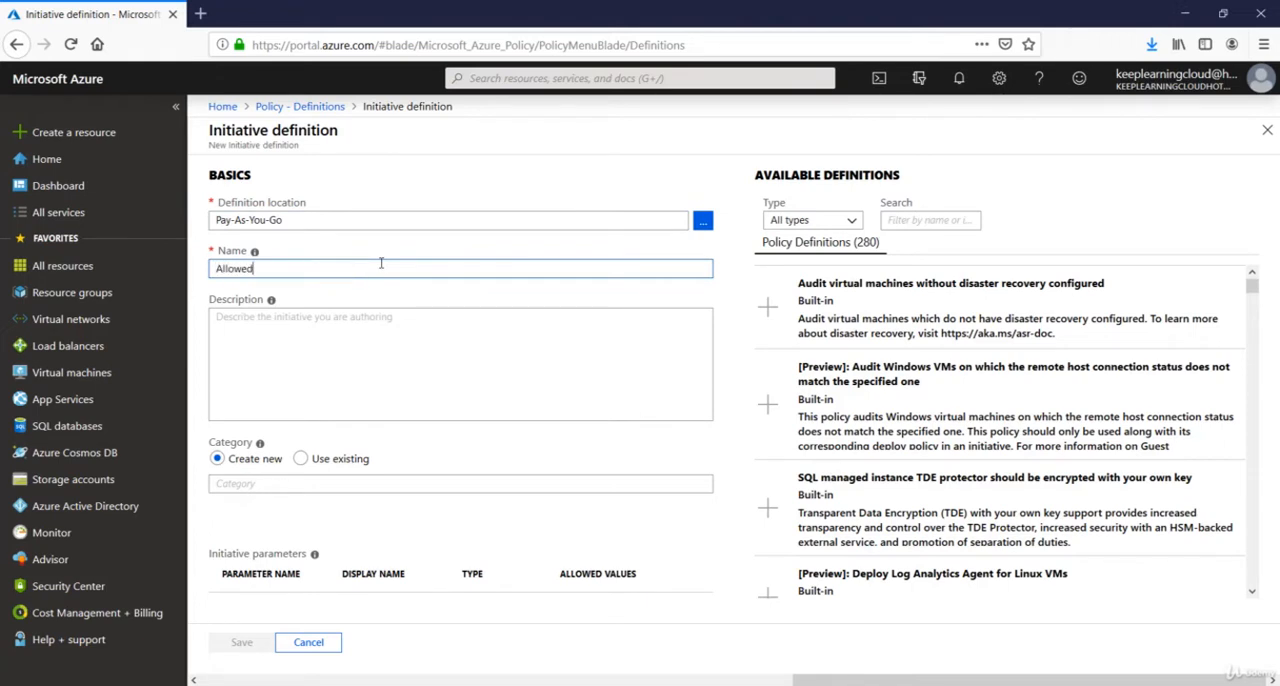
key(BackSpace)
key(BackSpace)
text(egions)
Assign the initiative to the existing Compute category.
click(300, 458)
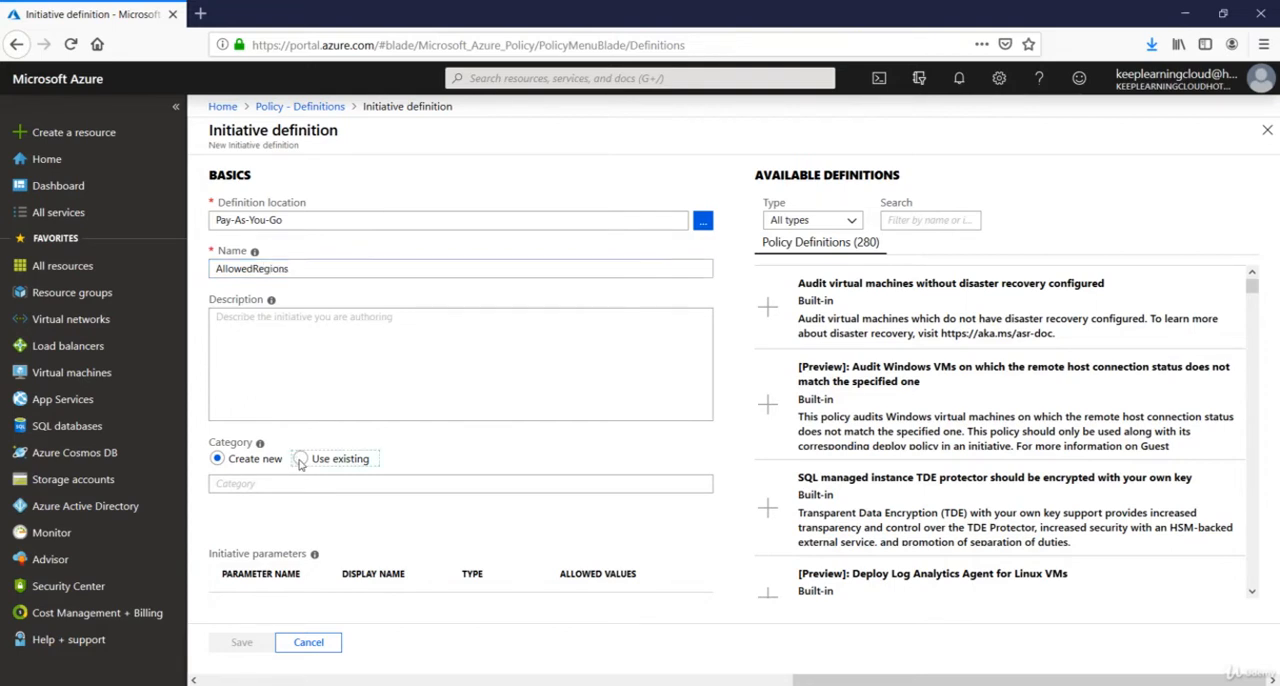
click(303, 483)
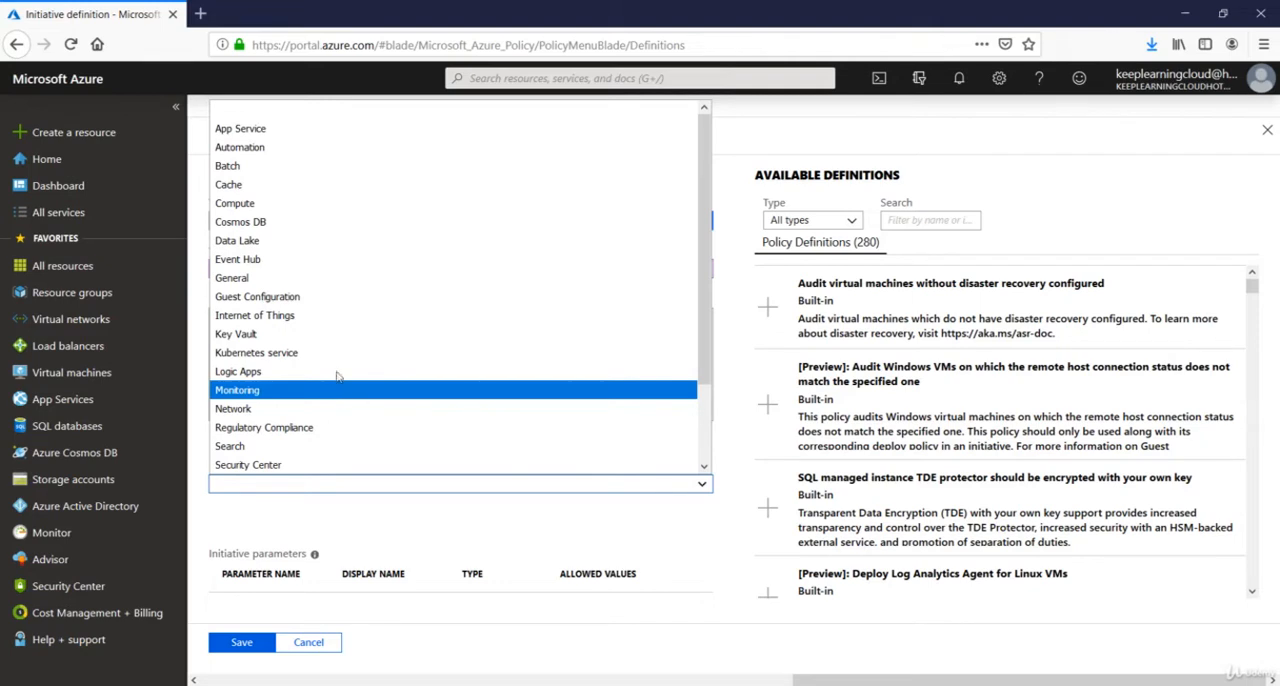
click(365, 205)
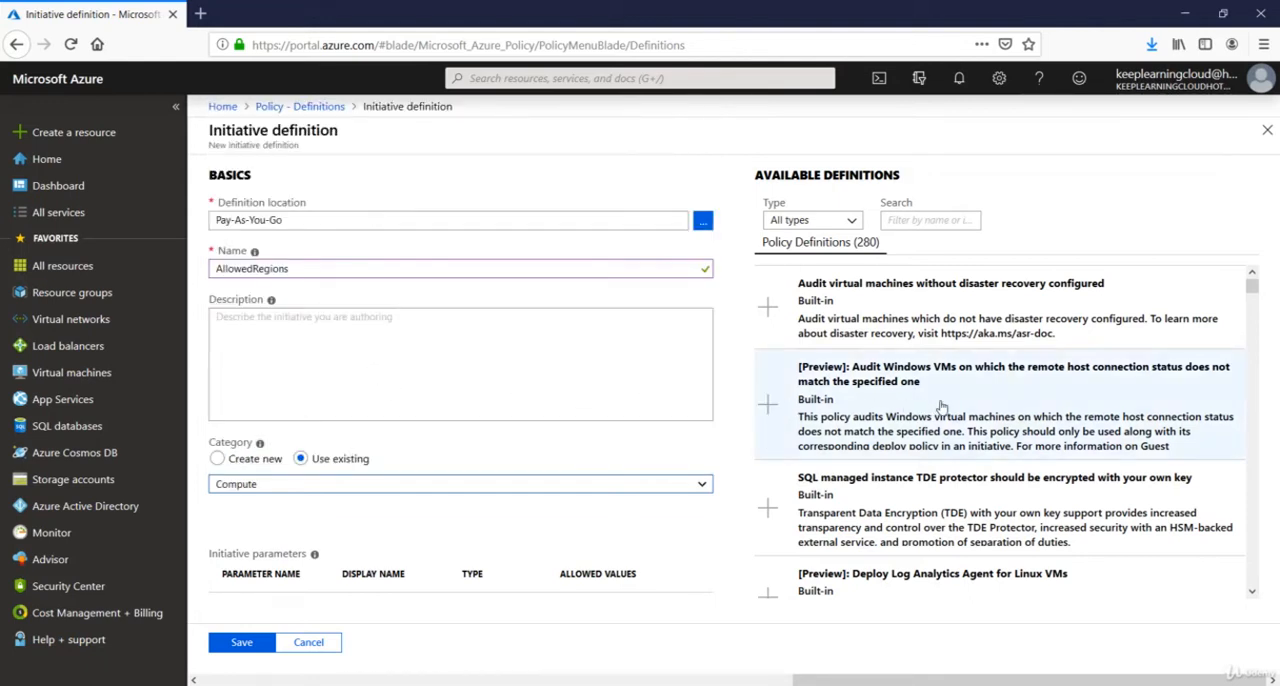
Filter the available policy definitions by "location" and add the built-in Allowed locations policy to the initiative.
click(1253, 289)
drag(1256, 293, 1256, 302)
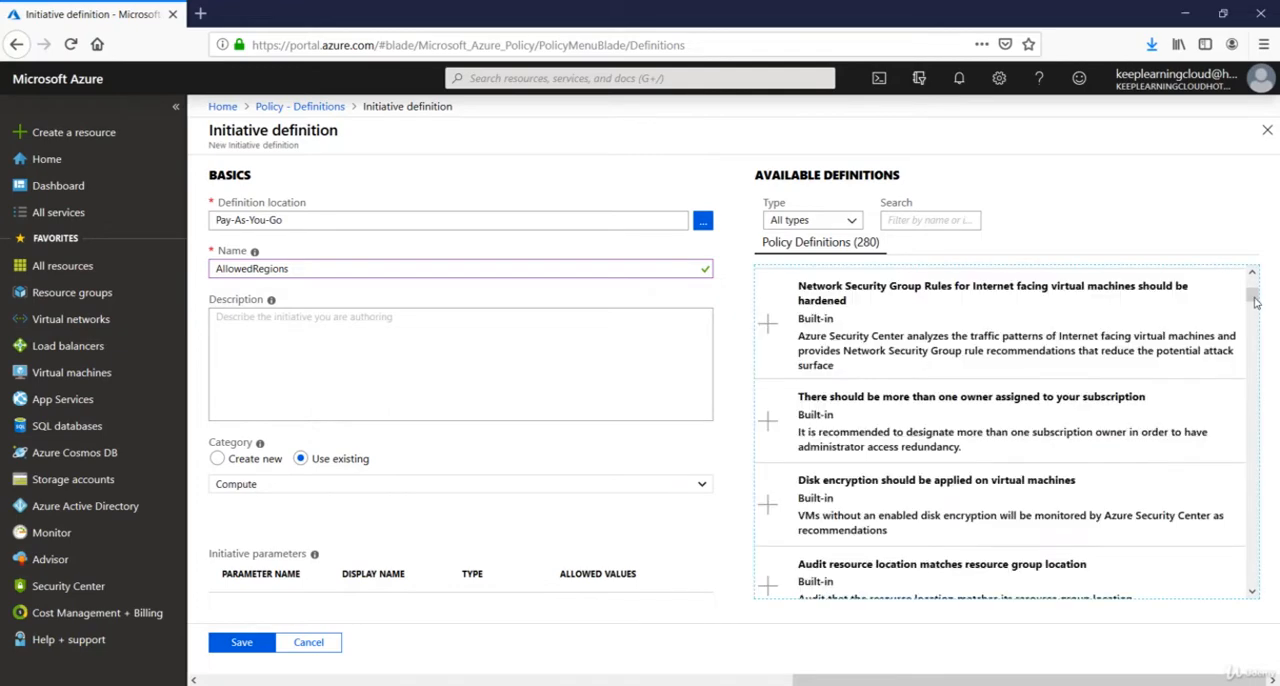
scroll(1168, 362, down, 3)
scroll(1166, 360, up, 1)
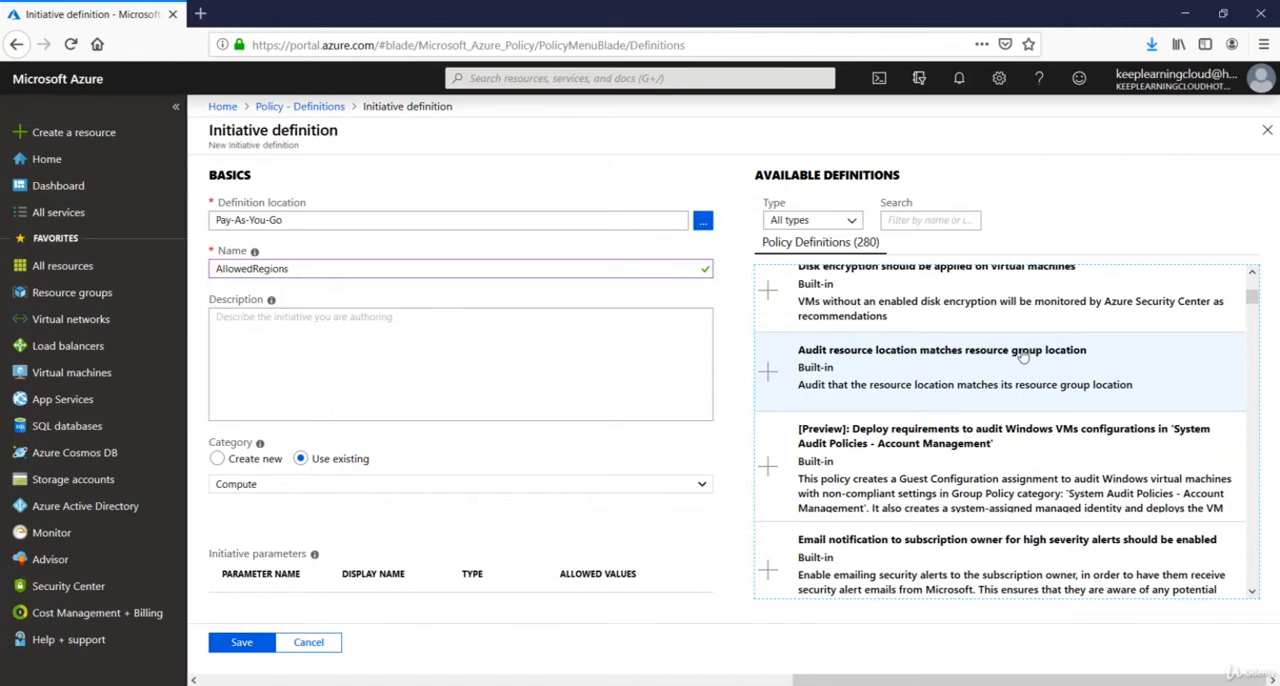
scroll(1022, 355, up, 1)
scroll(900, 400, down, 1)
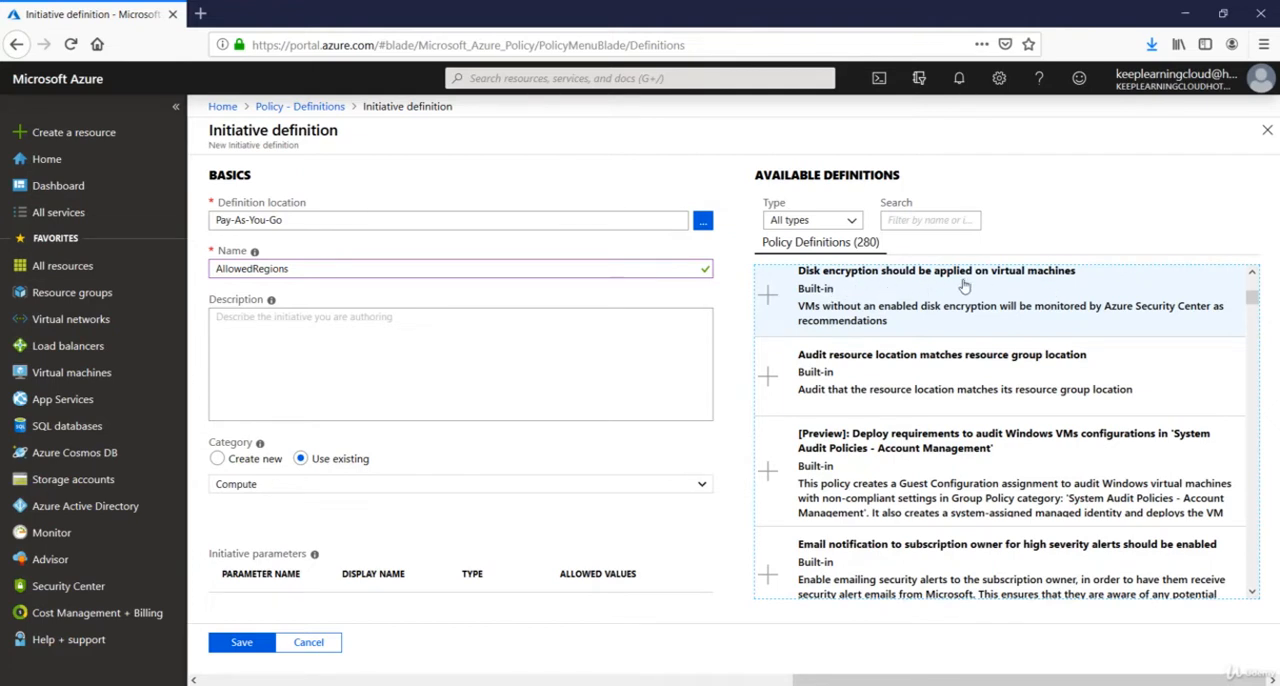
scroll(951, 297, up, 2)
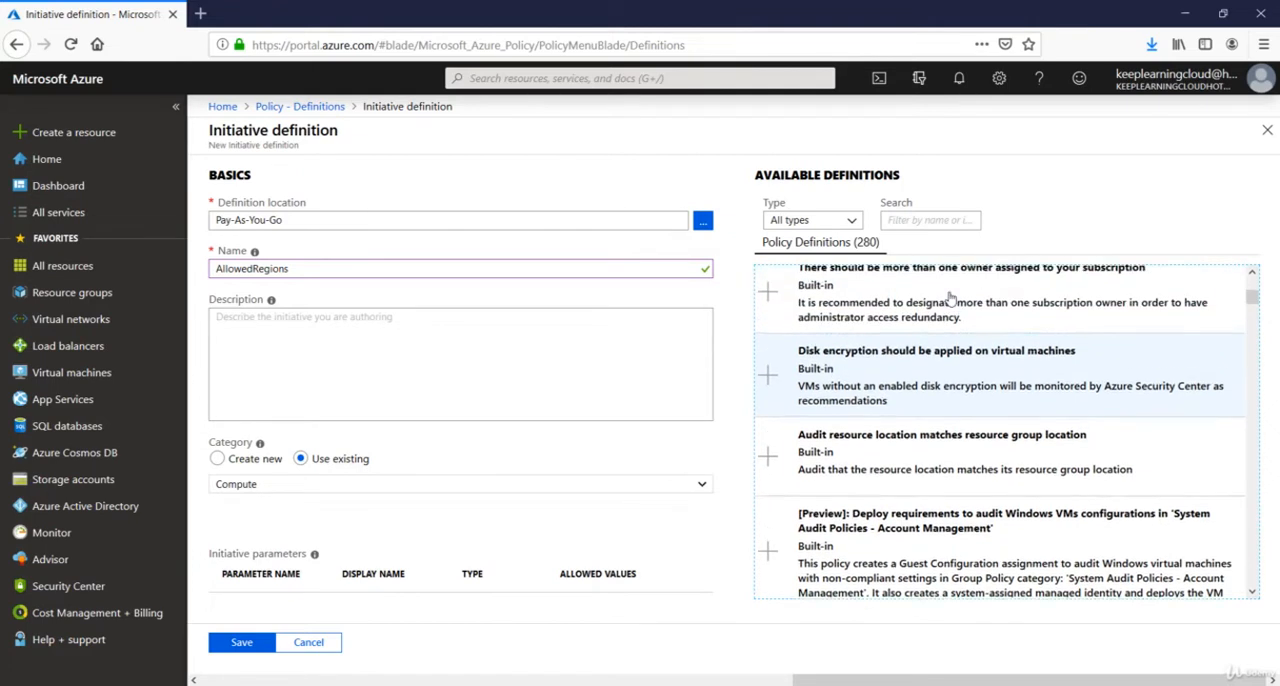
click(952, 217)
text(location)
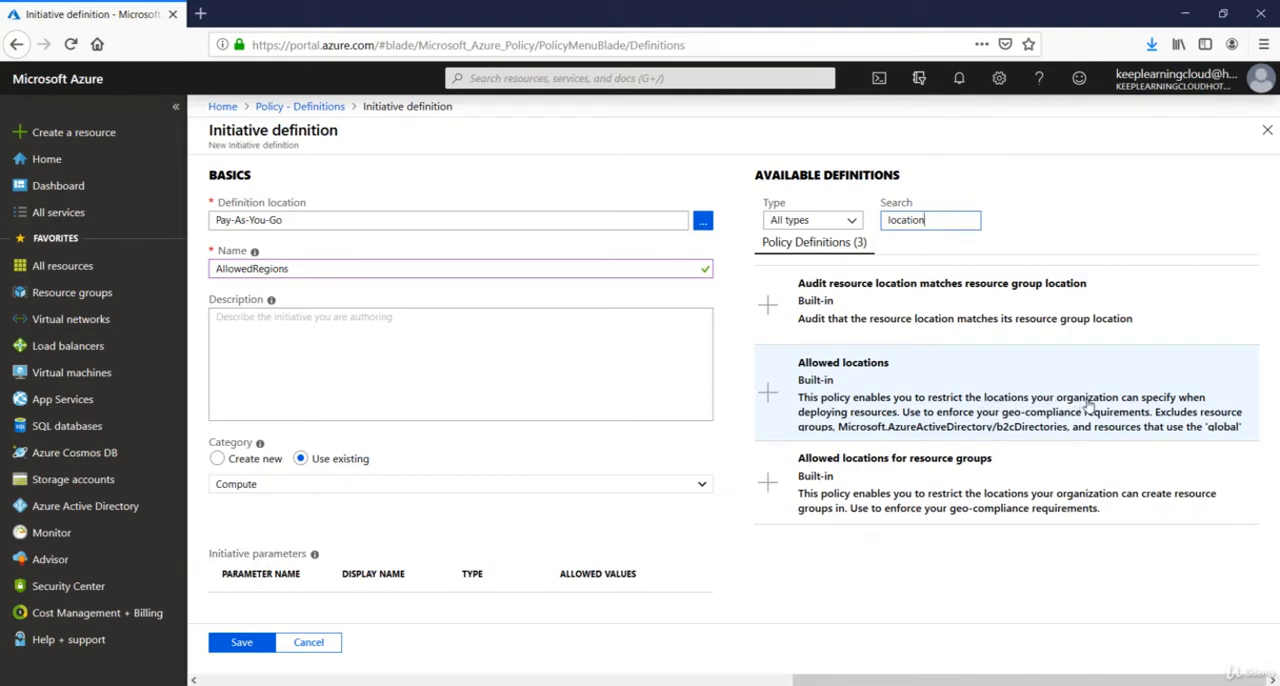
click(905, 420)
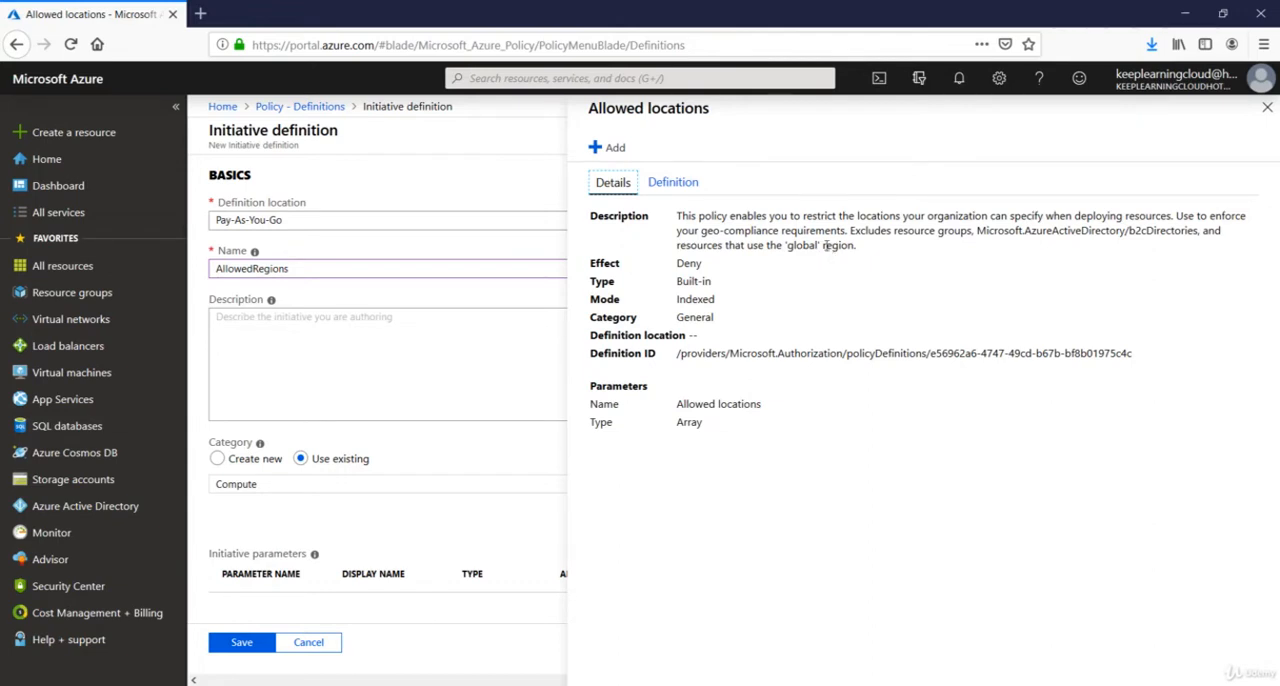
click(609, 148)
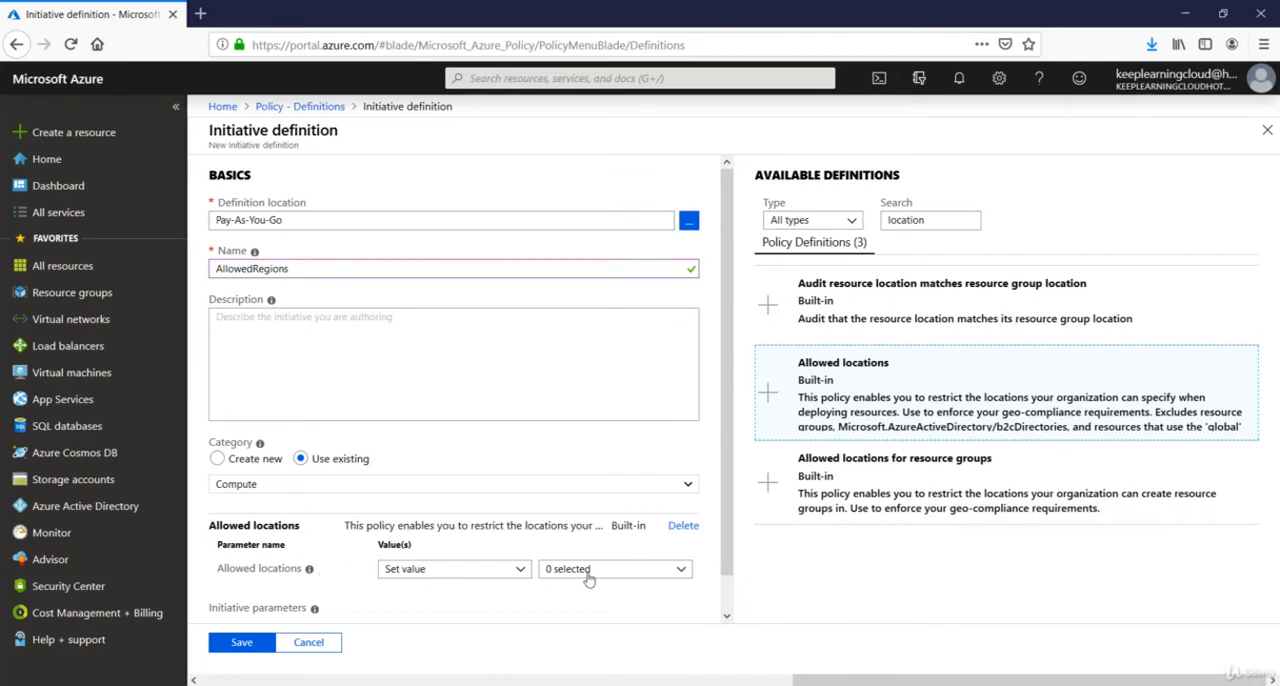
Set the Allowed locations parameter to West Europe and save the initiative definition.
click(670, 578)
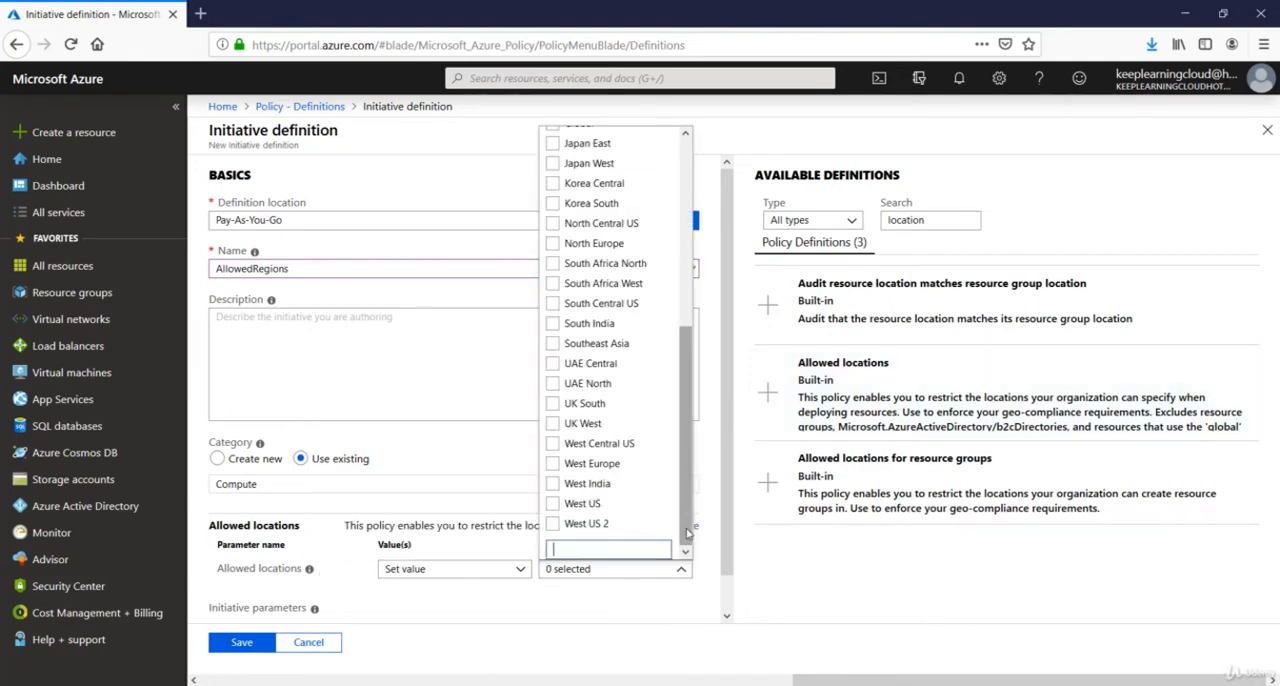
mouse_move(698, 543)
mouse_down()
mouse_move(693, 498)
mouse_move(701, 538)
mouse_up()
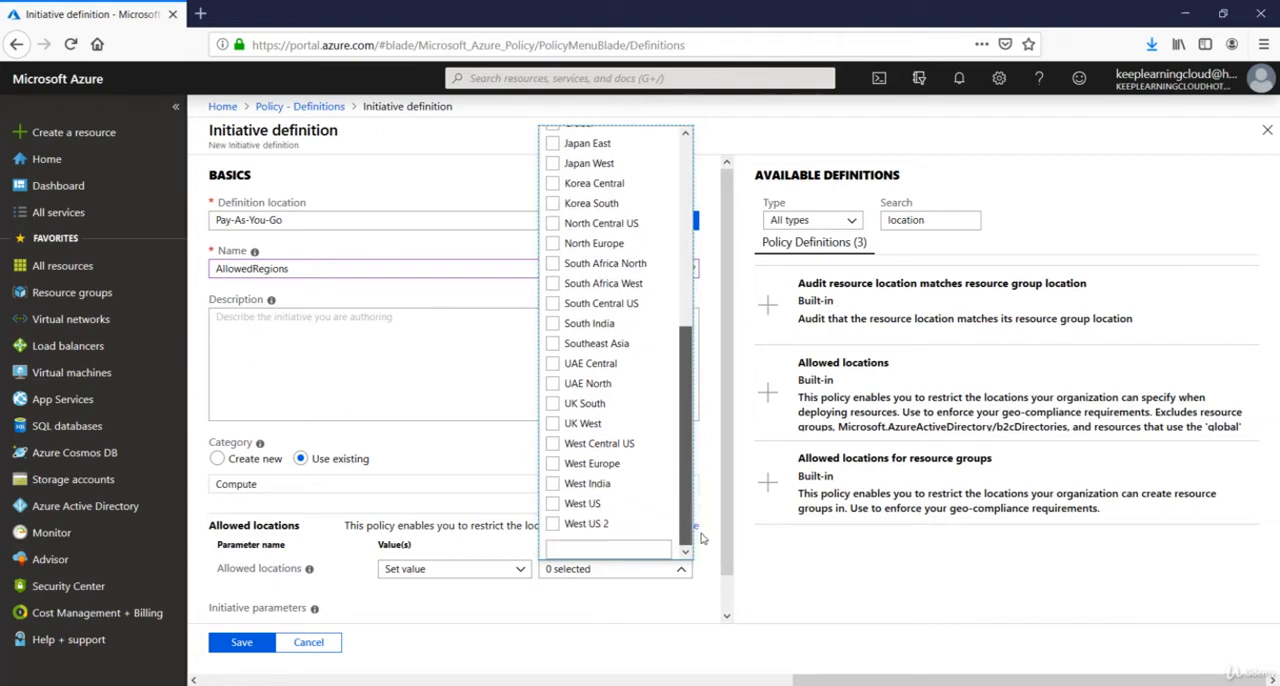
click(553, 465)
click(478, 614)
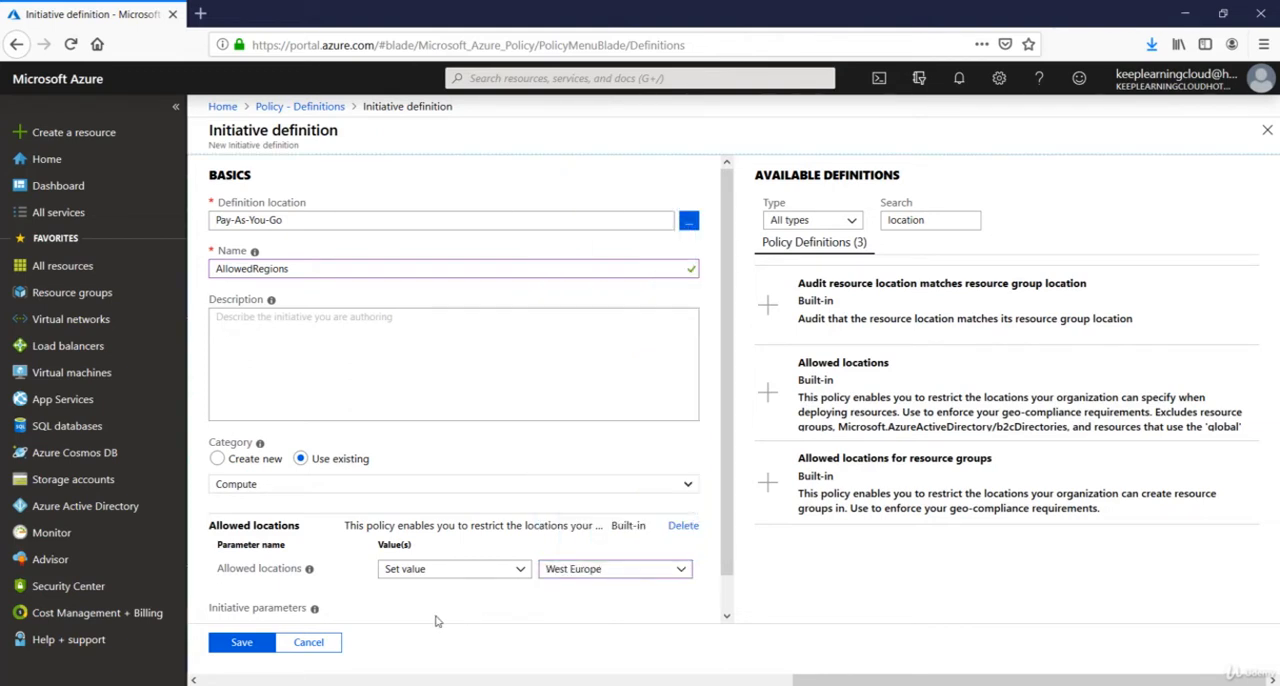
click(239, 645)
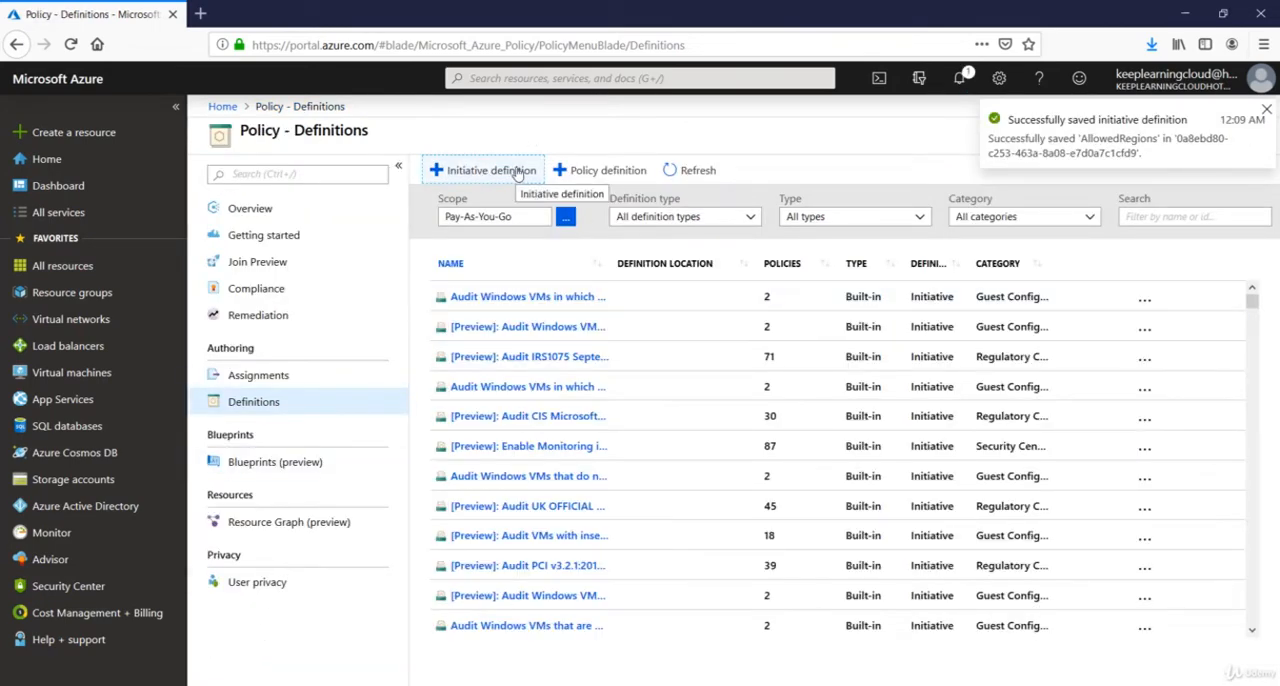
Start a new initiative assignment in Policy and bring up the available definitions for its initiative definition.
click(272, 384)
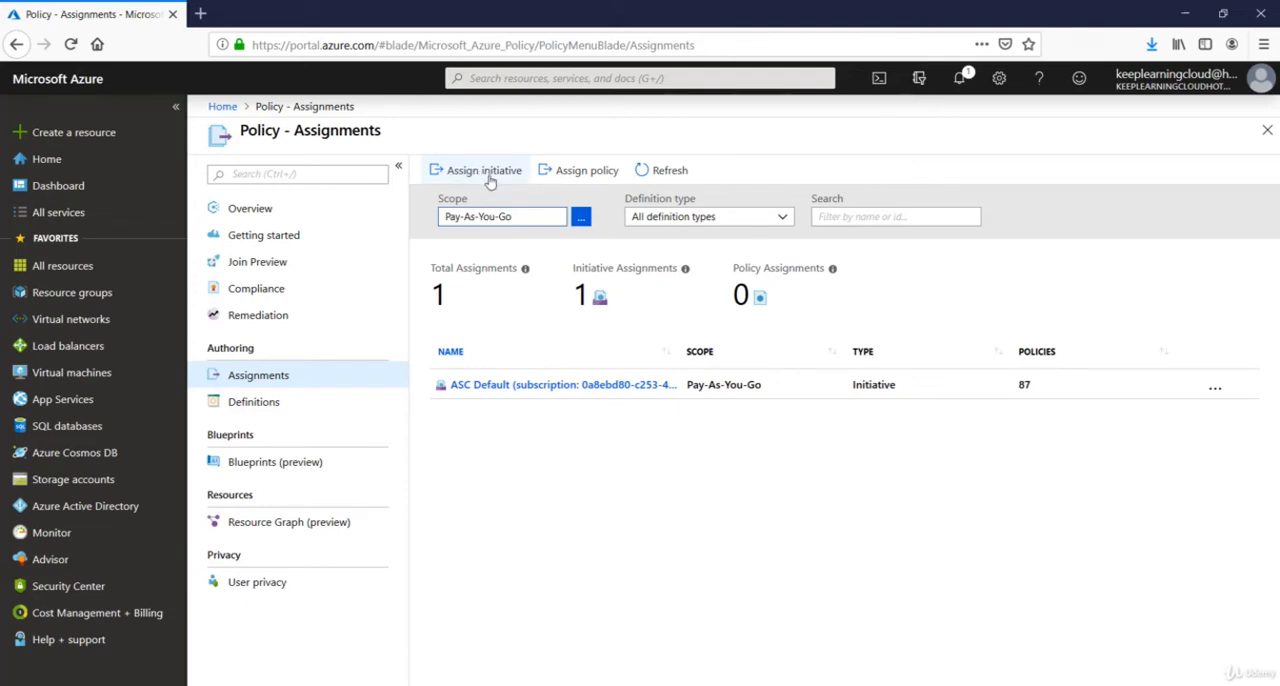
click(489, 177)
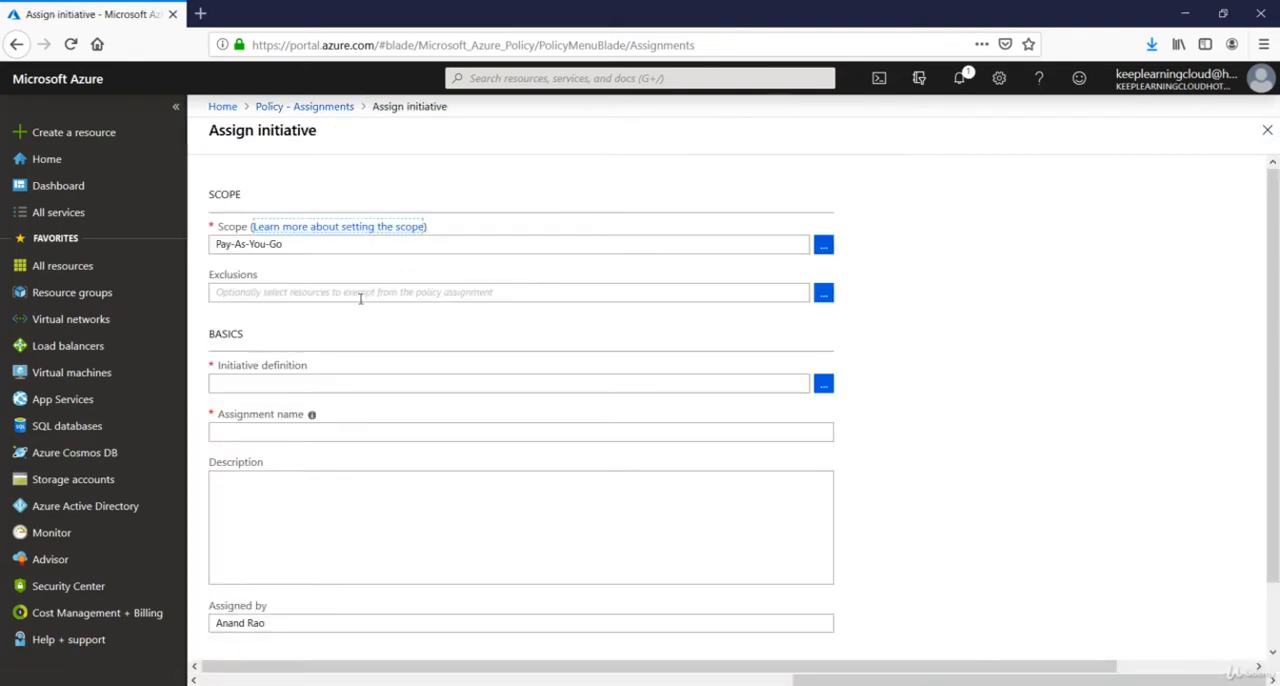
click(324, 384)
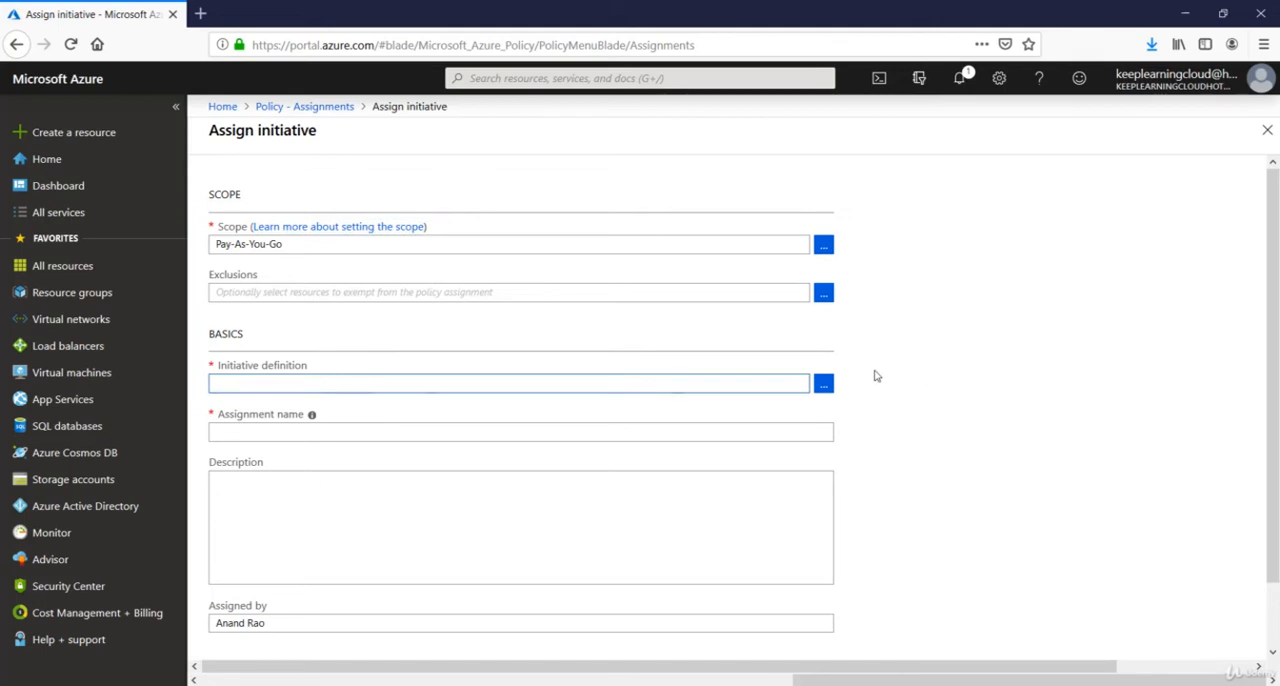
click(824, 386)
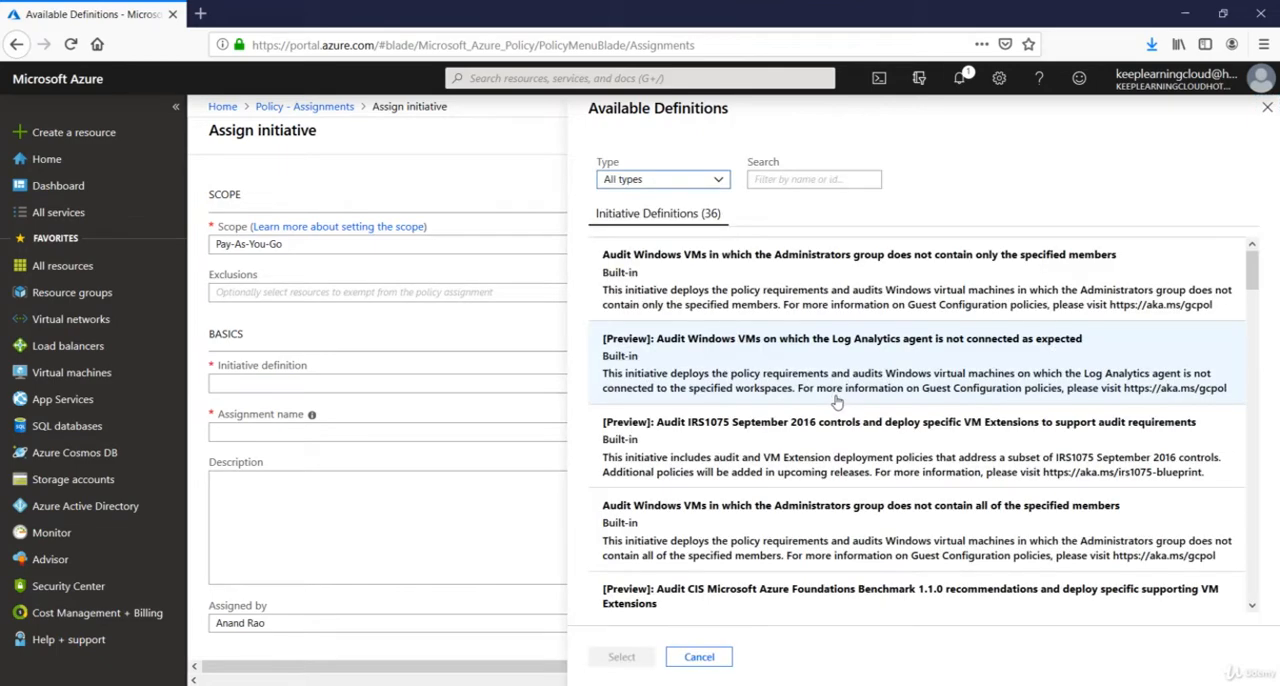
Filter the available definitions by "Allow" and choose the custom AllowedRegions initiative for the assignment.
click(810, 179)
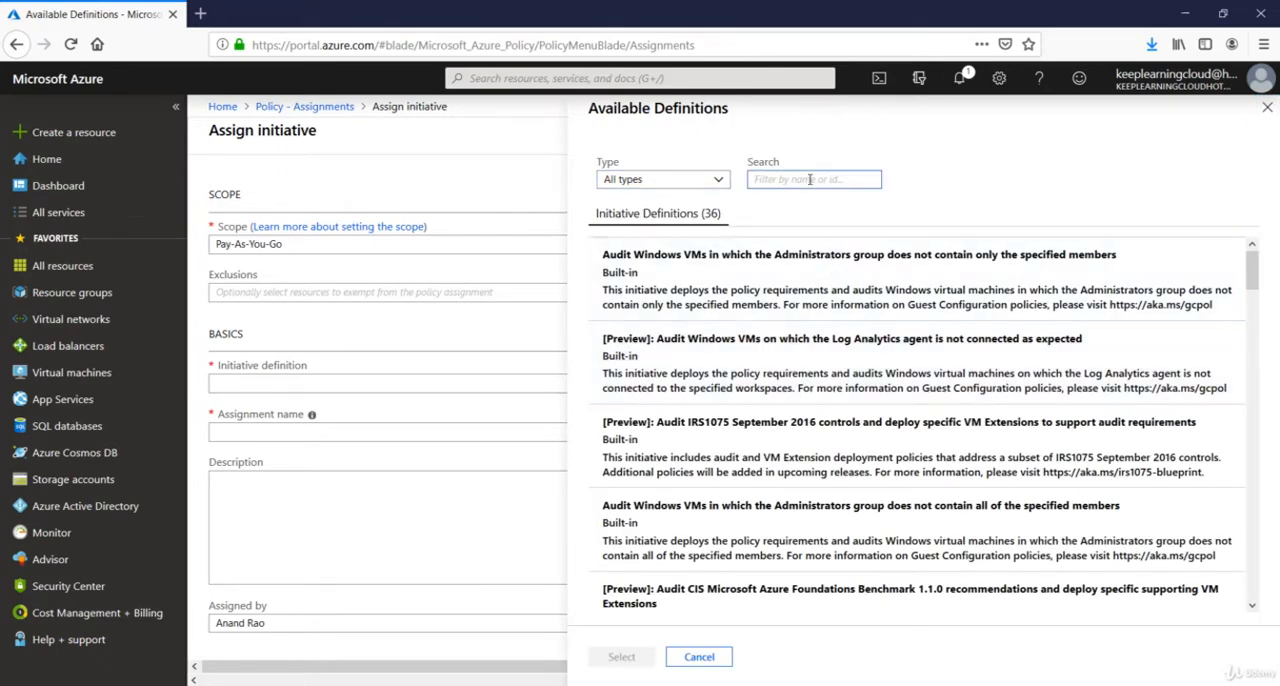
text(locat)
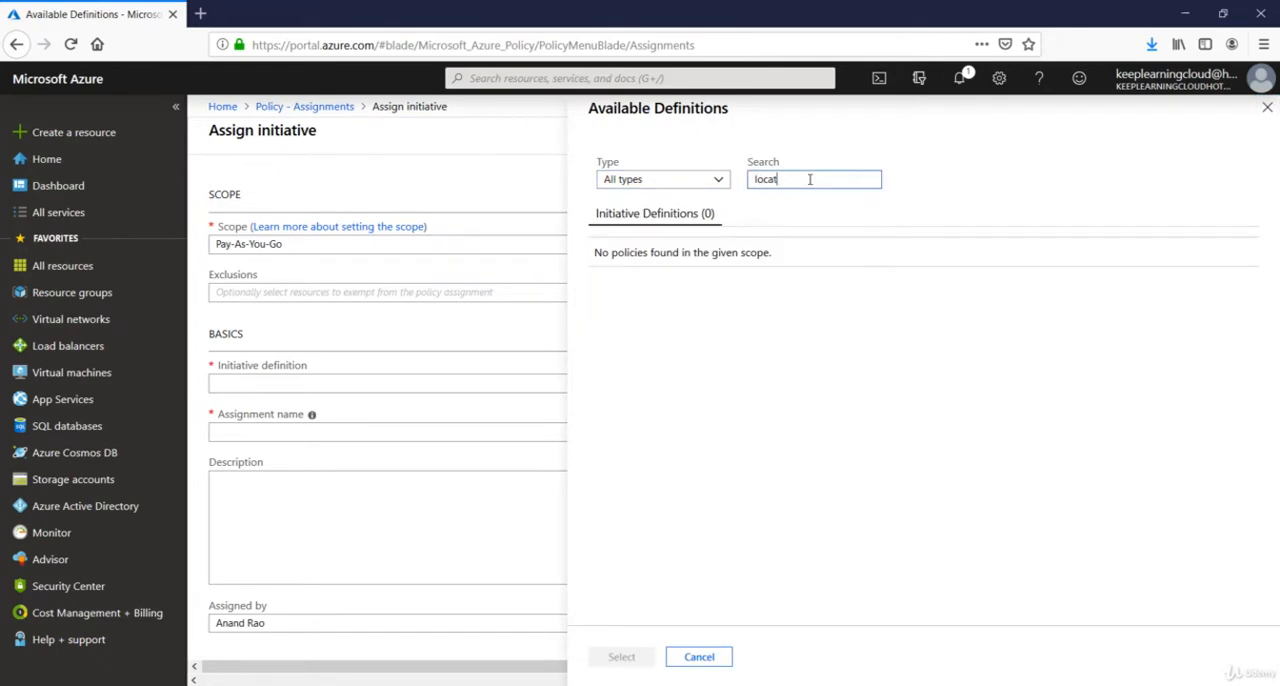
key(BackSpace)
key(BackSpace)
key(BackSpace)
key(BackSpace)
key(BackSpace)
text(Allow)
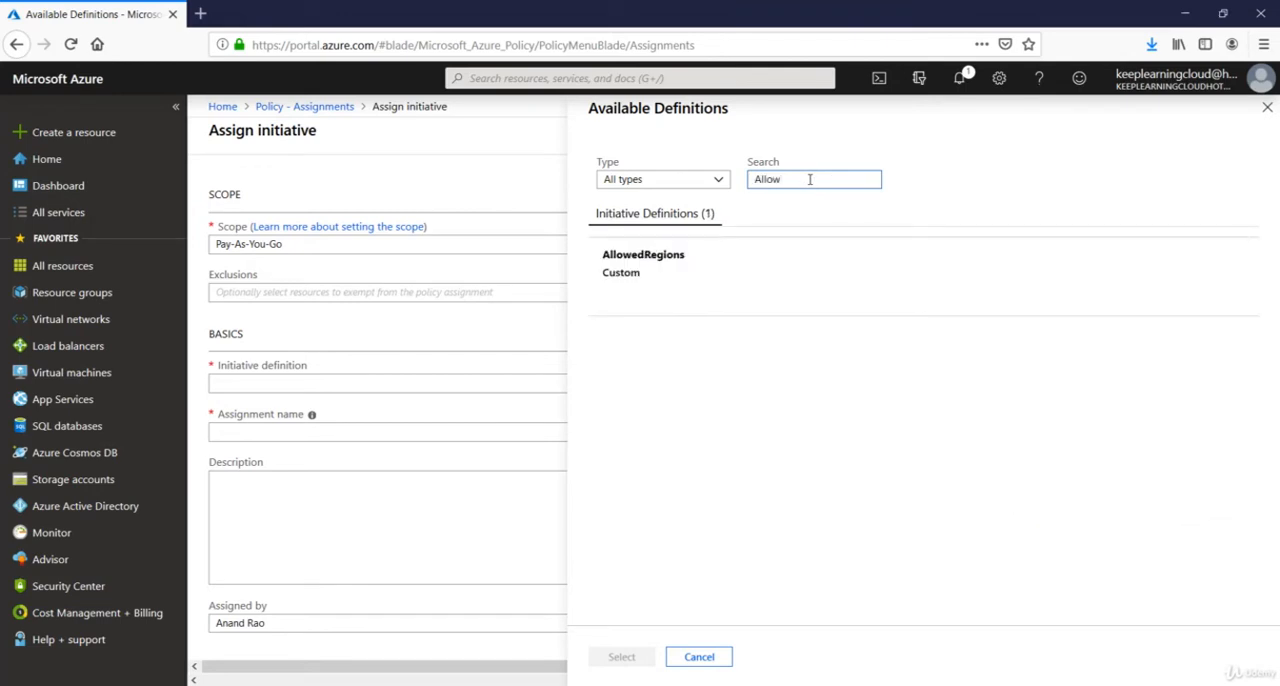
click(655, 270)
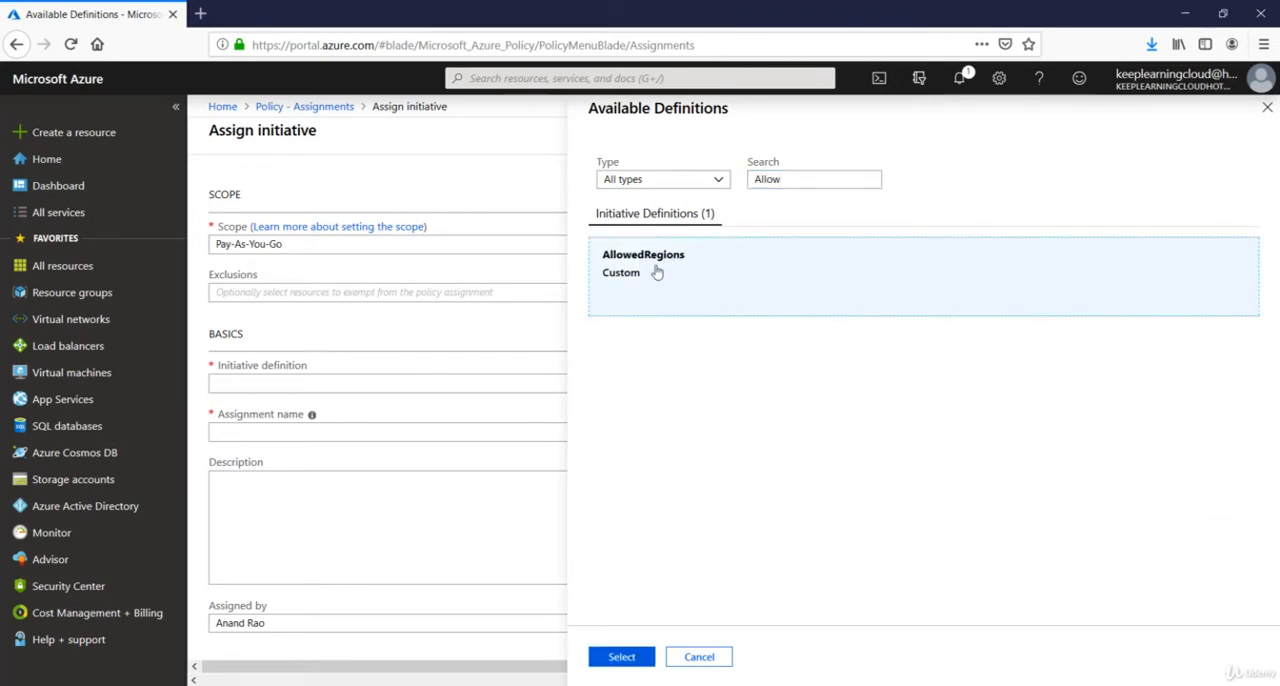
click(622, 657)
Submit the AllowedRegions initiative assignment for the Pay-As-You-Go subscription.
scroll(583, 526, down, 4)
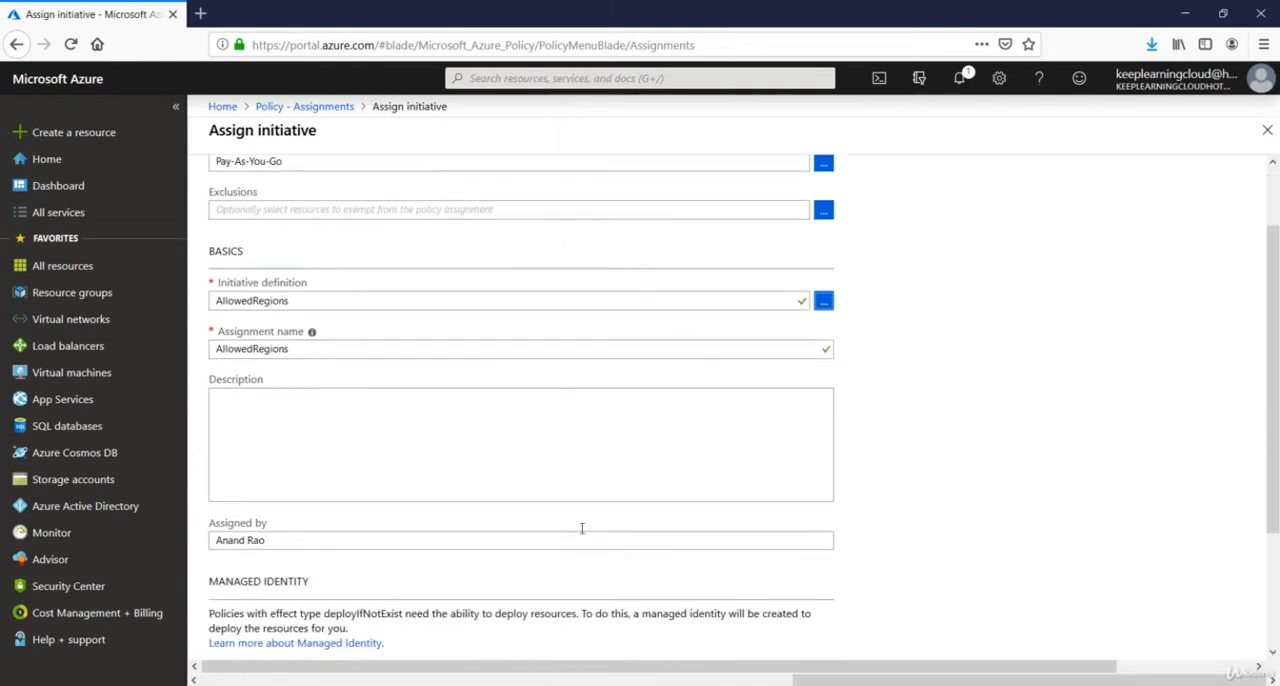
scroll(477, 624, down, 2)
click(246, 636)
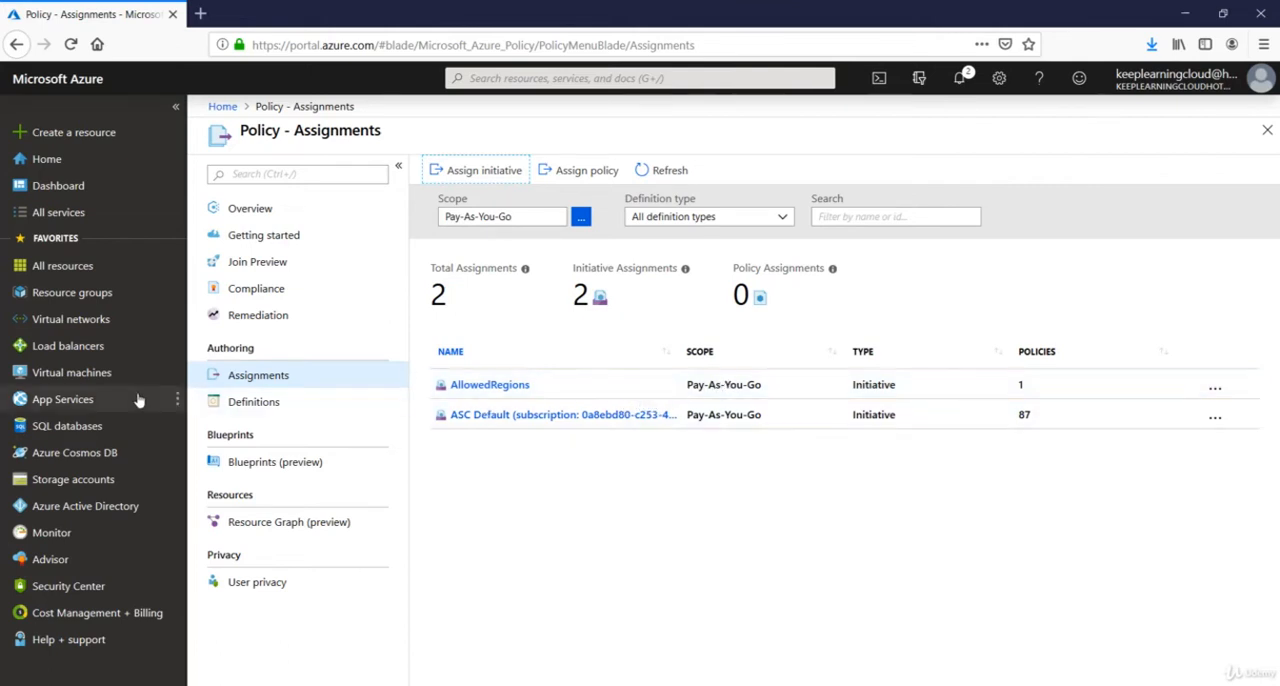
Open Virtual machines in a separate browser tab and start creating a virtual machine there.
right_click(66, 369)
click(116, 380)
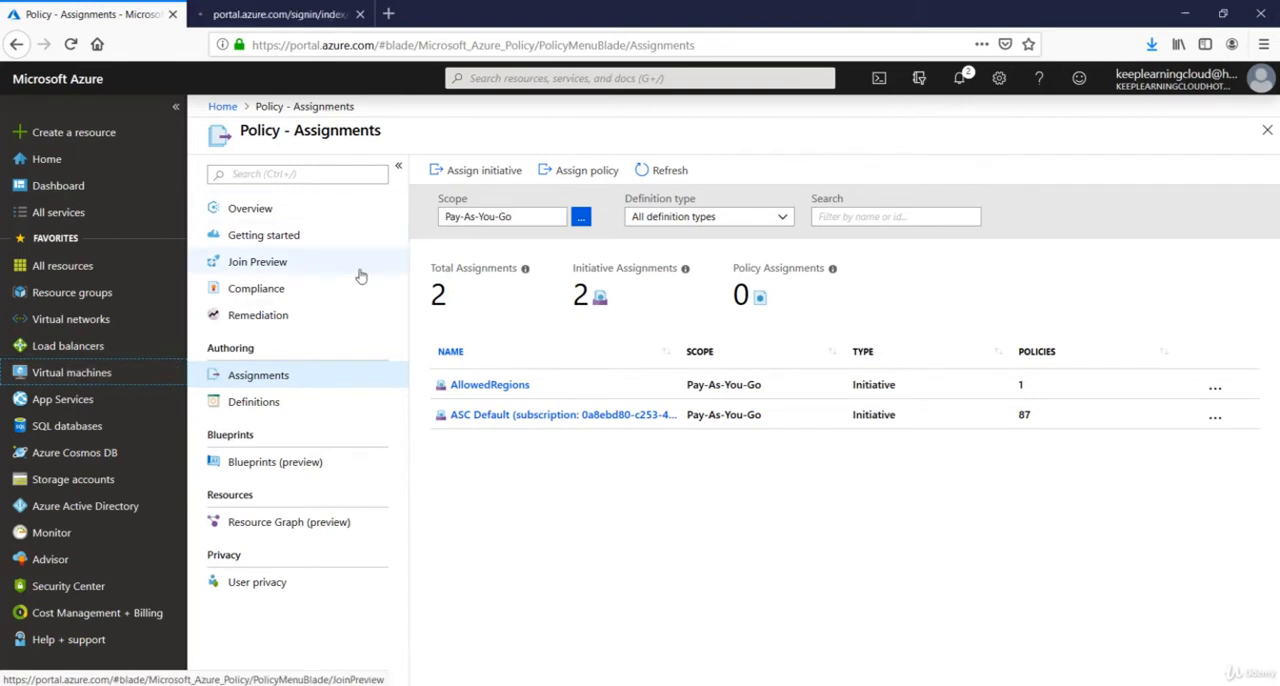
click(295, 14)
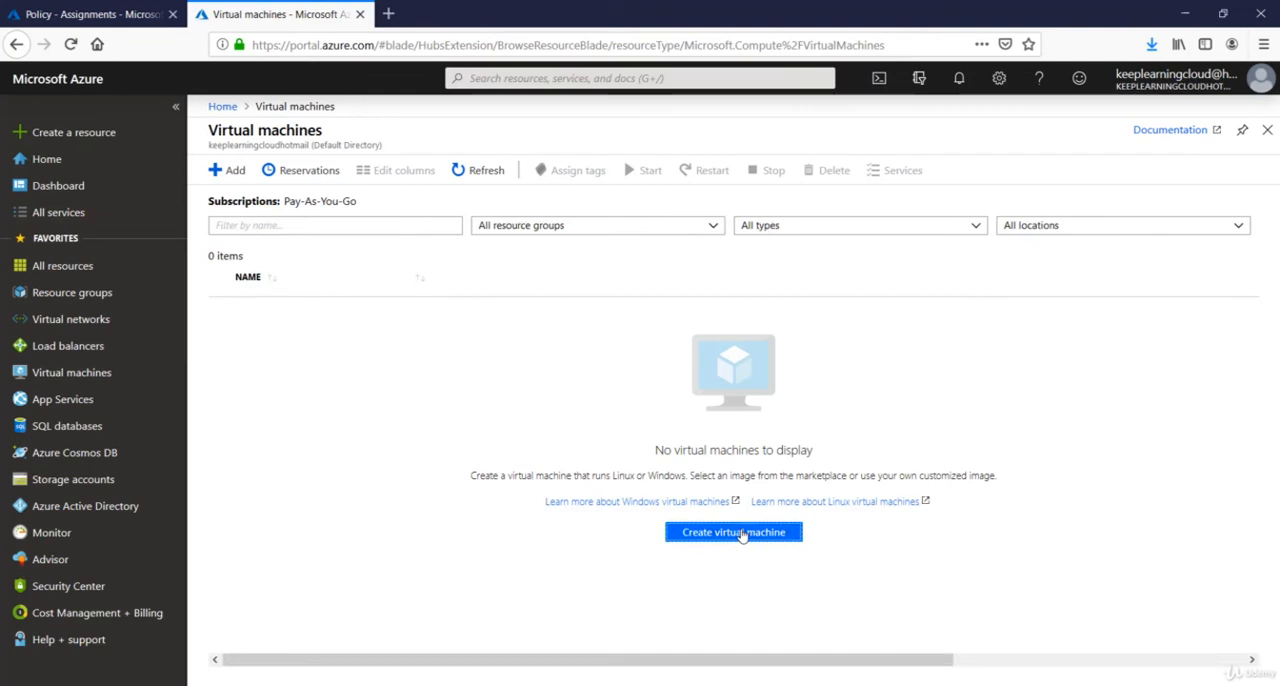
click(741, 533)
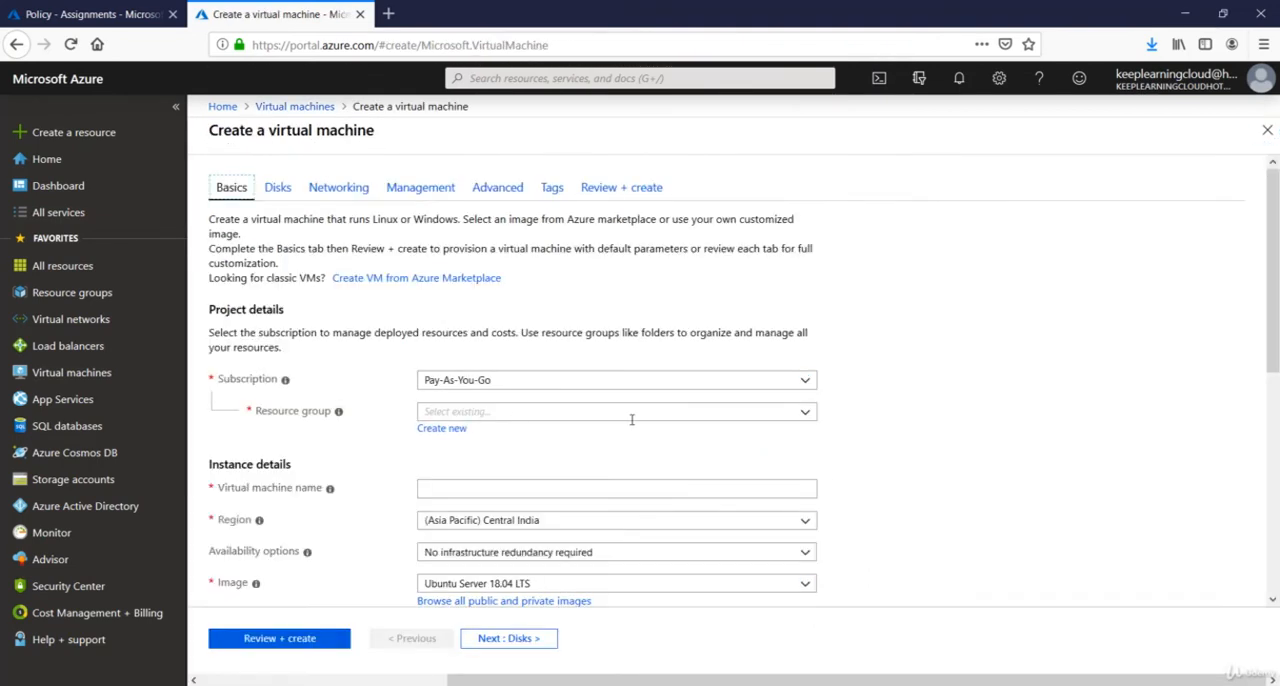
Place the virtual machine in the DefaultResourceGroup-EUS resource group and name it NewVM.
click(634, 414)
key(Escape)
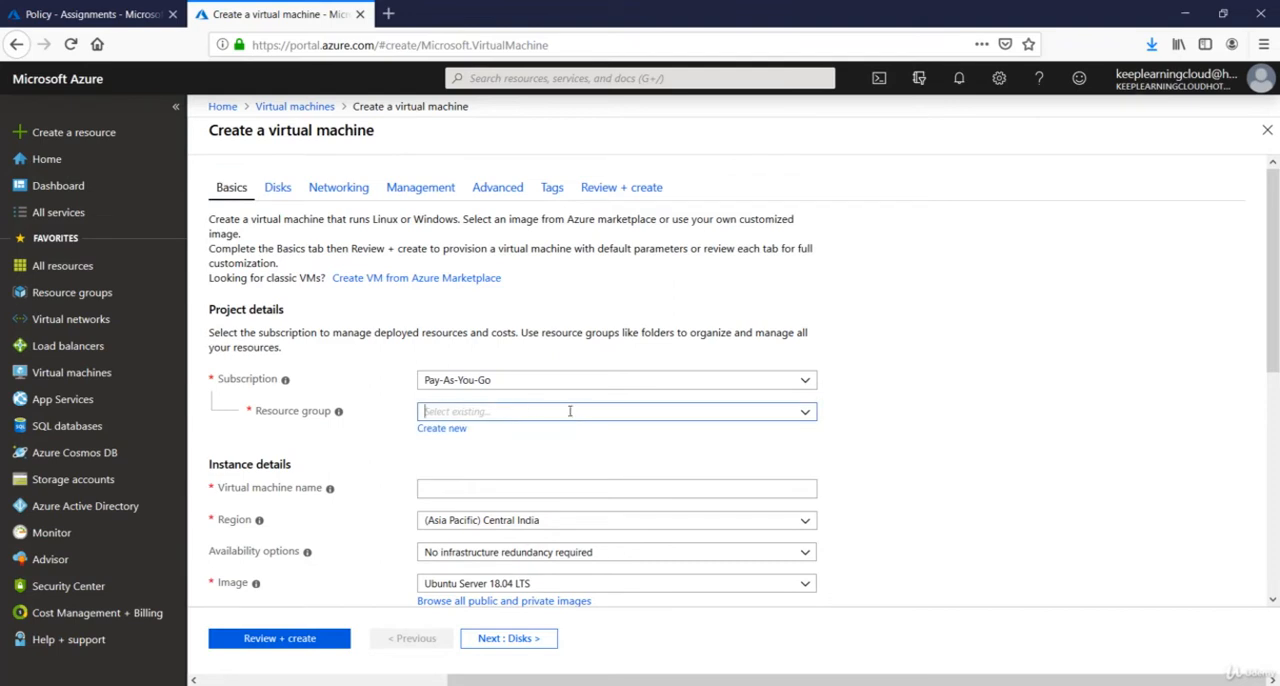
scroll(509, 420, down, 1)
click(511, 400)
text(NewVM)
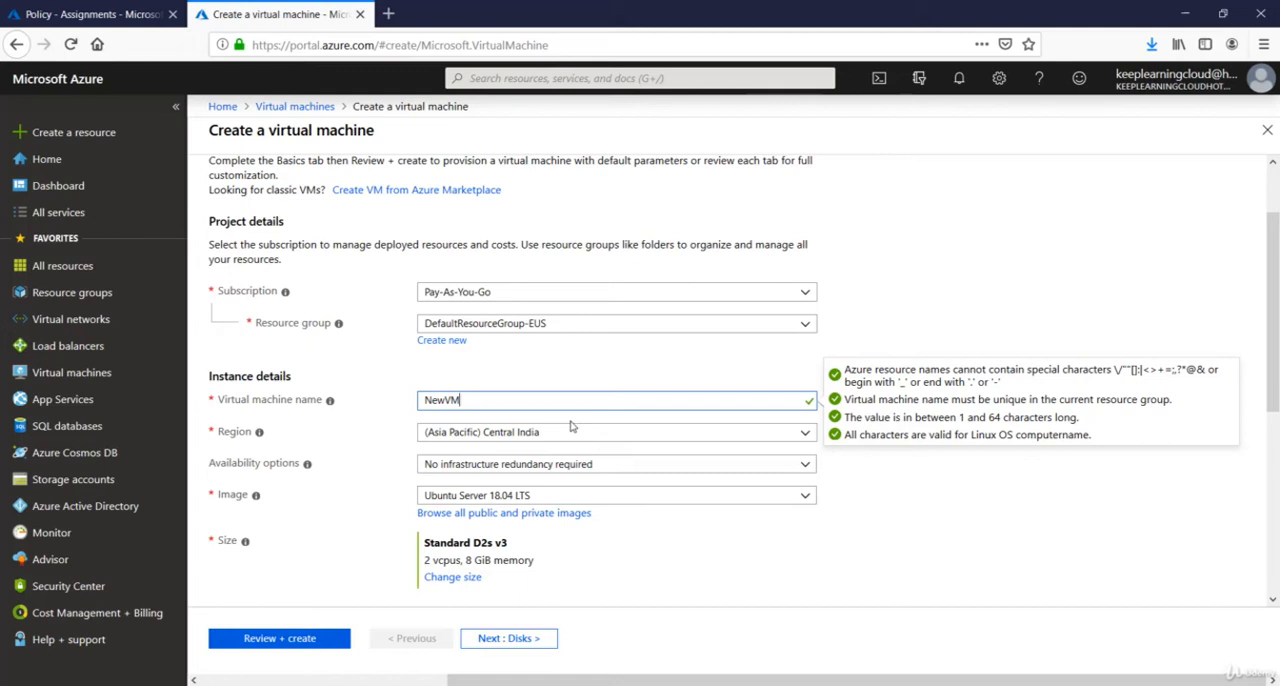
Switch the administrator account to password authentication, set the username to rootadmin, and enter and confirm the account password.
scroll(570, 424, down, 3)
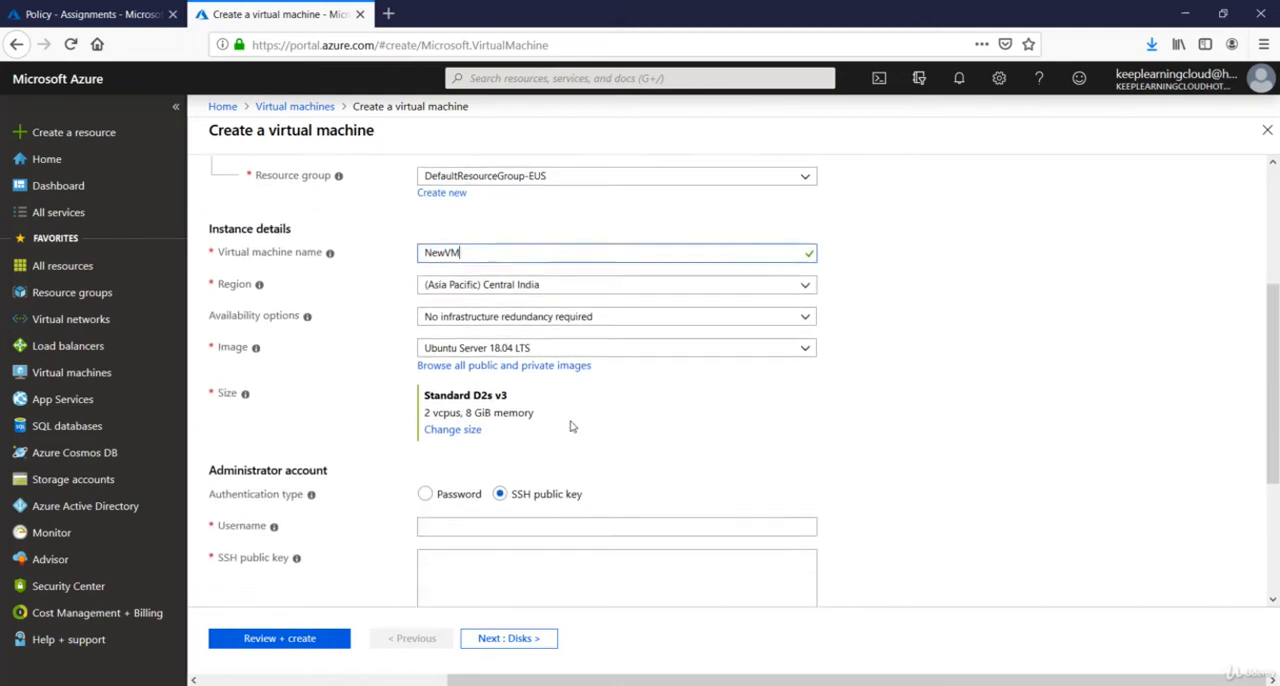
click(441, 386)
click(451, 409)
text(rootadmin)
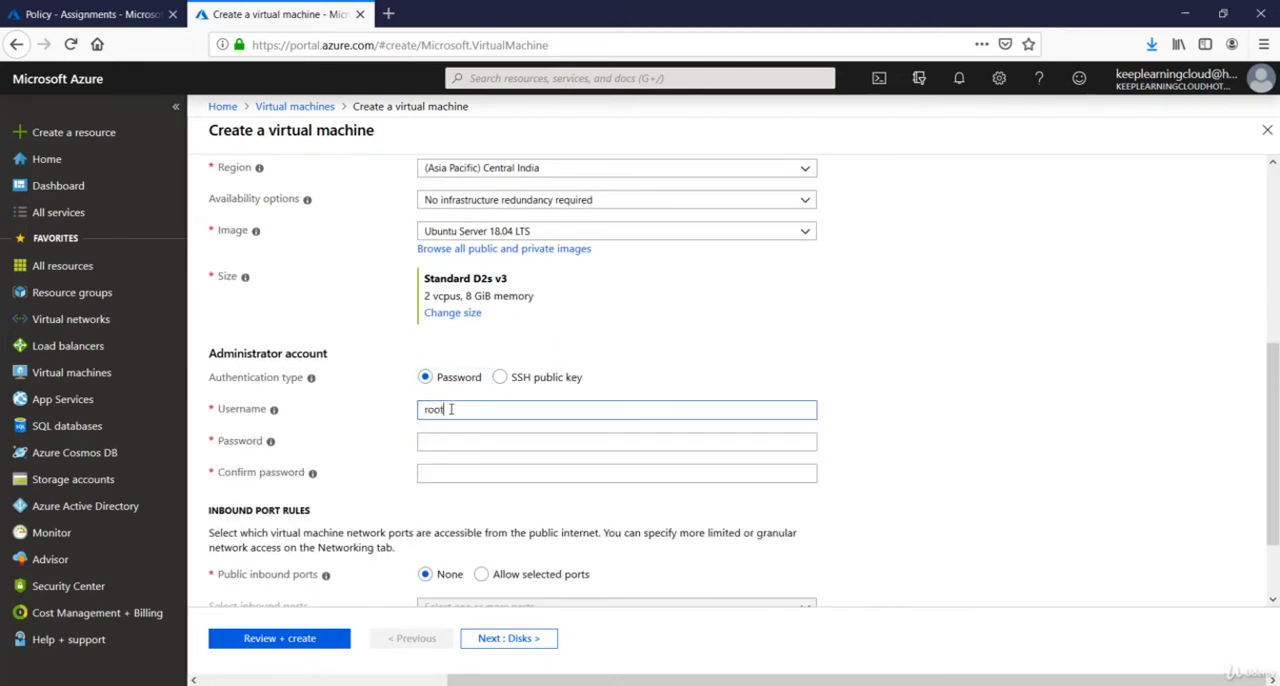
key(Tab)
text(Password)
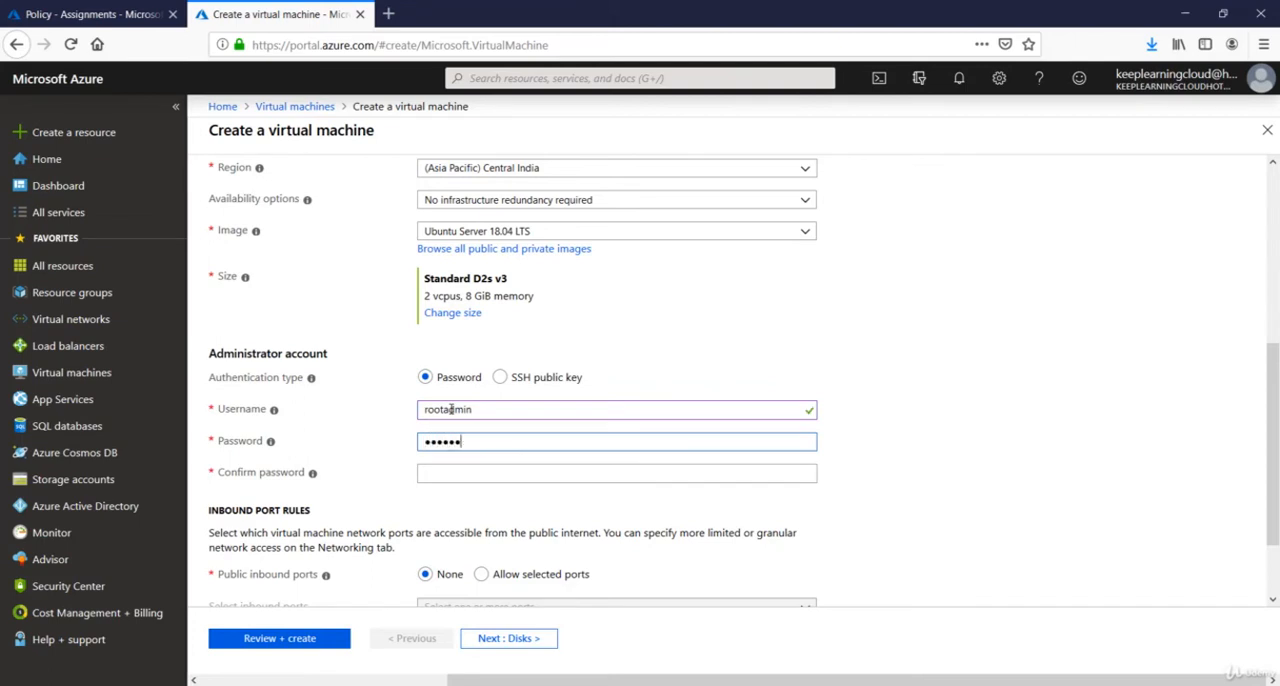
key(Tab)
text(Password@12)
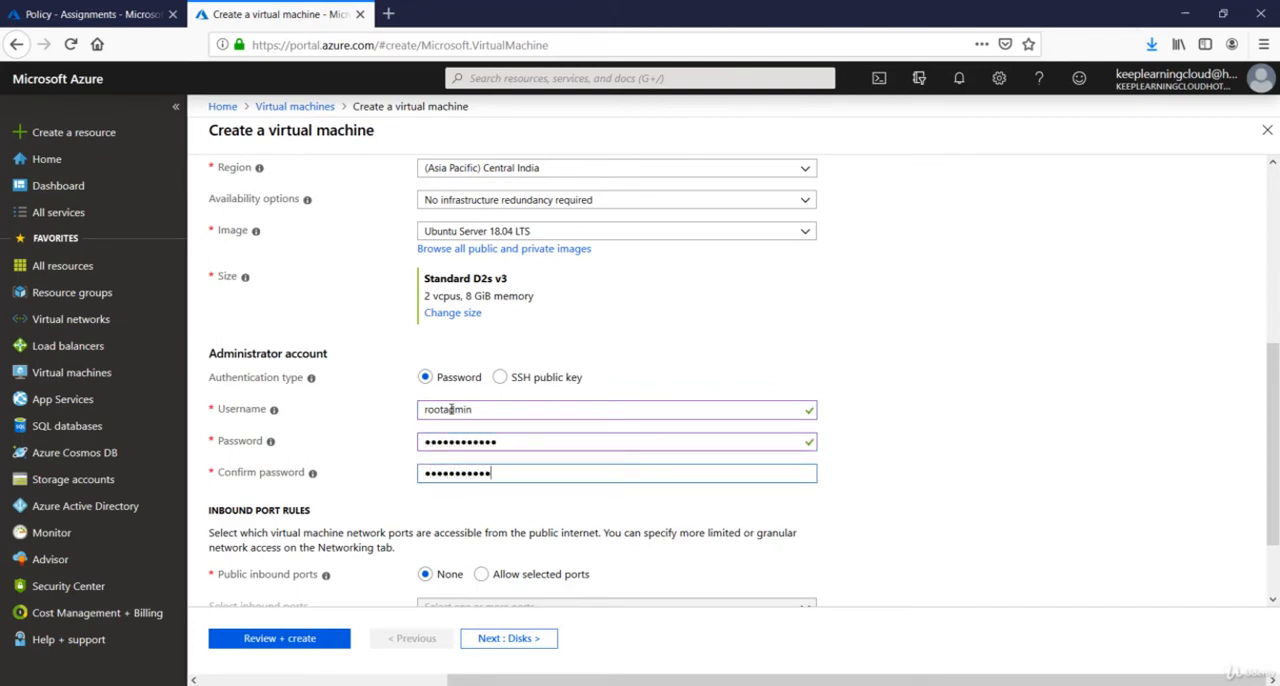
text(3)
key(Tab)
Run the review validation of NewVM with the Central India region and examine the configuration summary.
scroll(523, 405, down, 2)
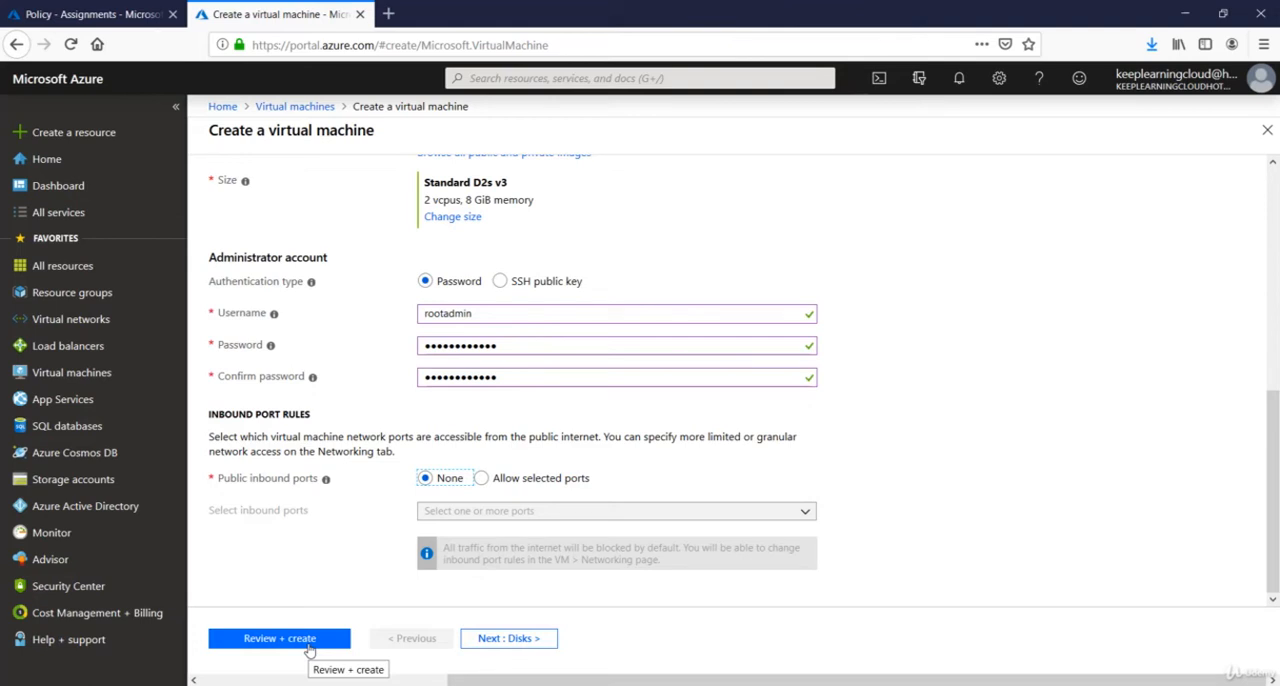
click(309, 646)
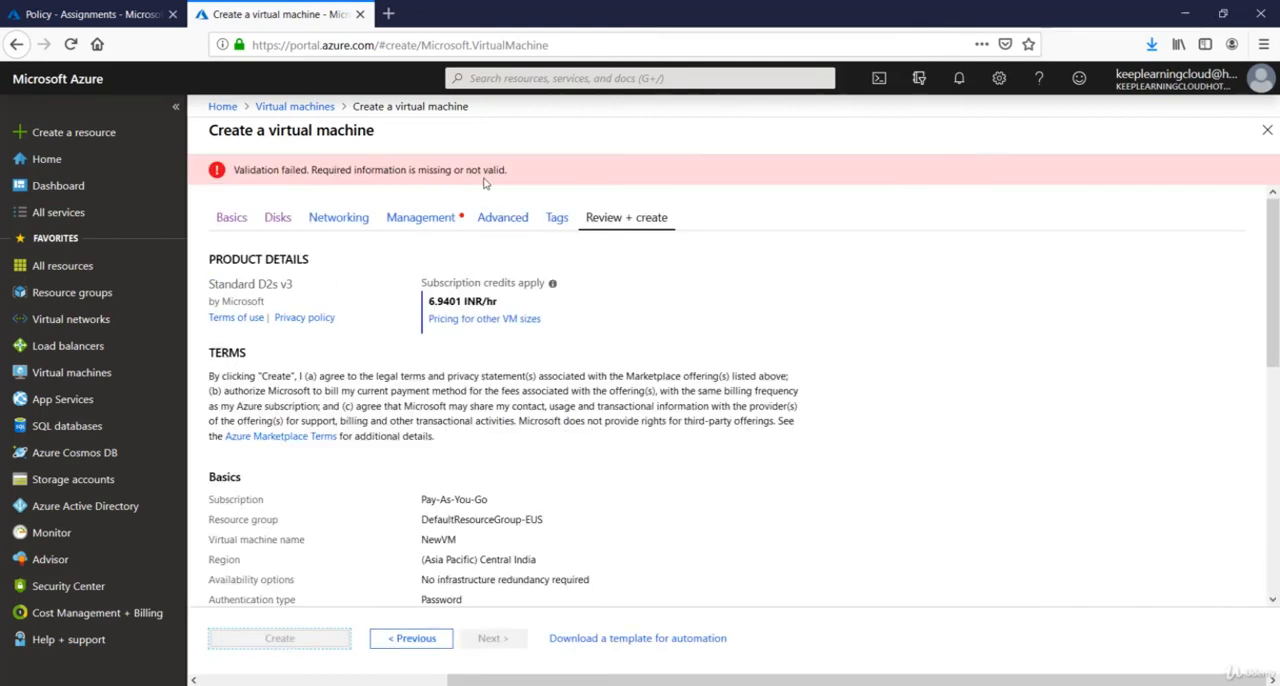
scroll(485, 380, down, 3)
scroll(485, 385, down, 5)
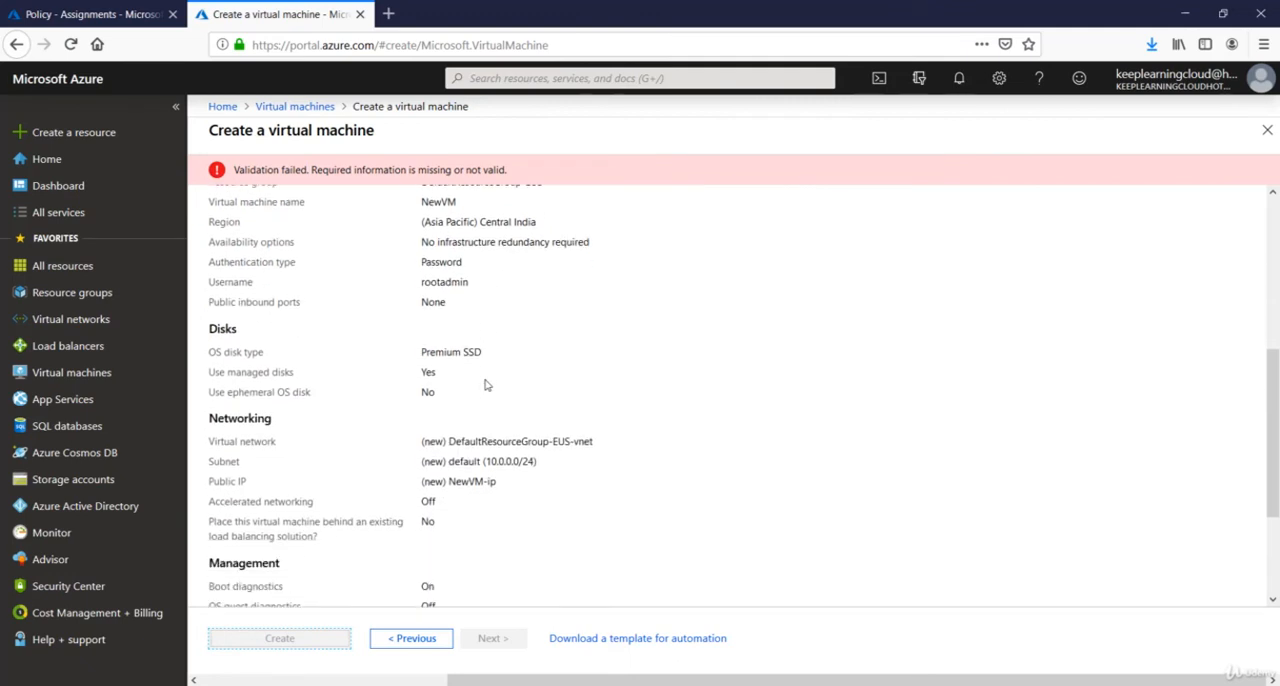
scroll(485, 385, up, 3)
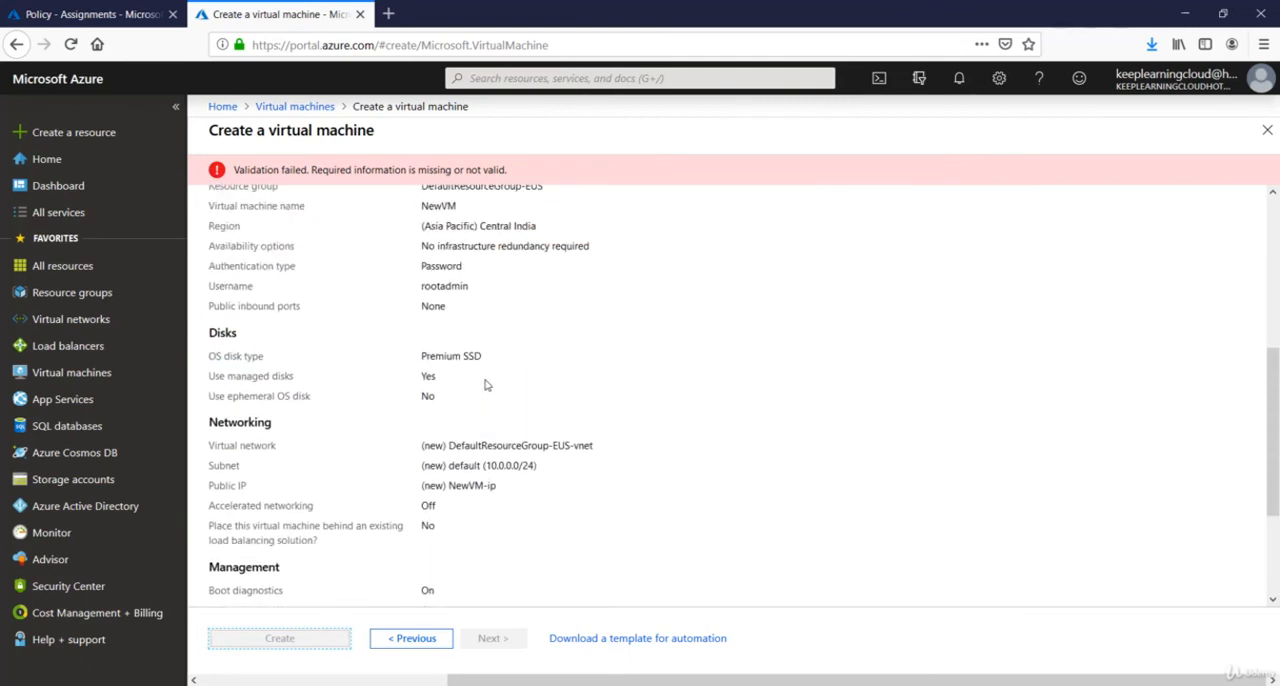
scroll(505, 387, up, 2)
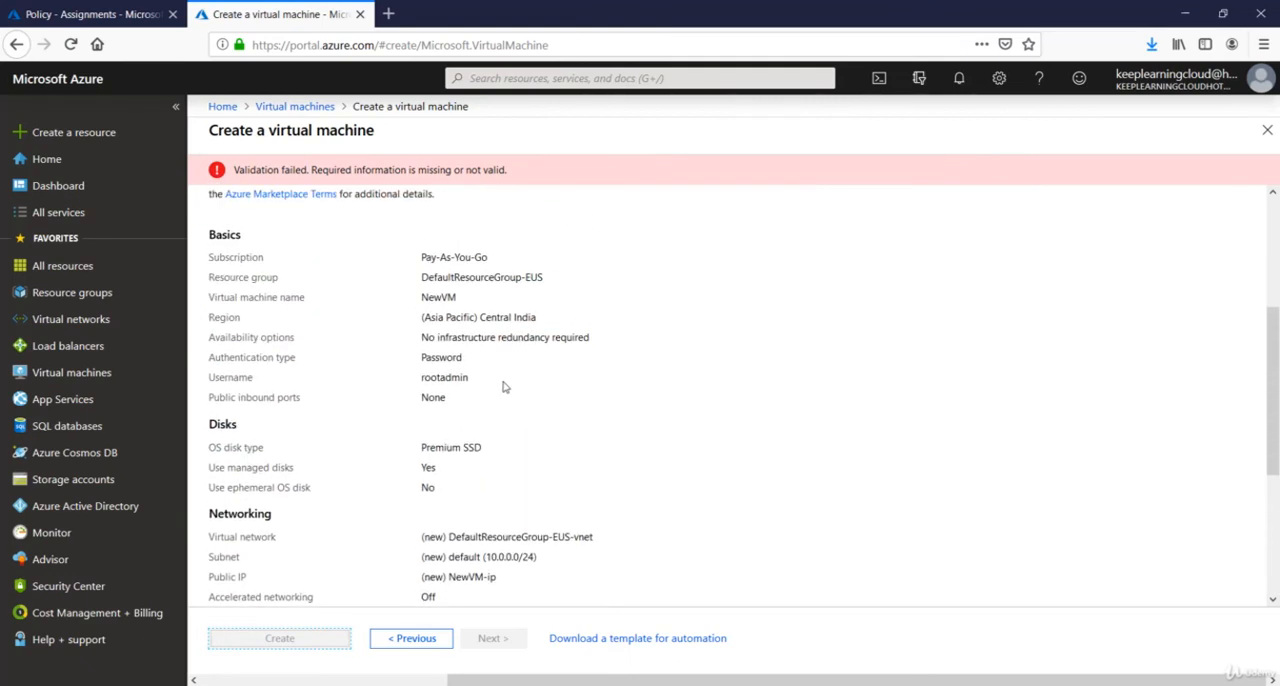
scroll(505, 387, up, 2)
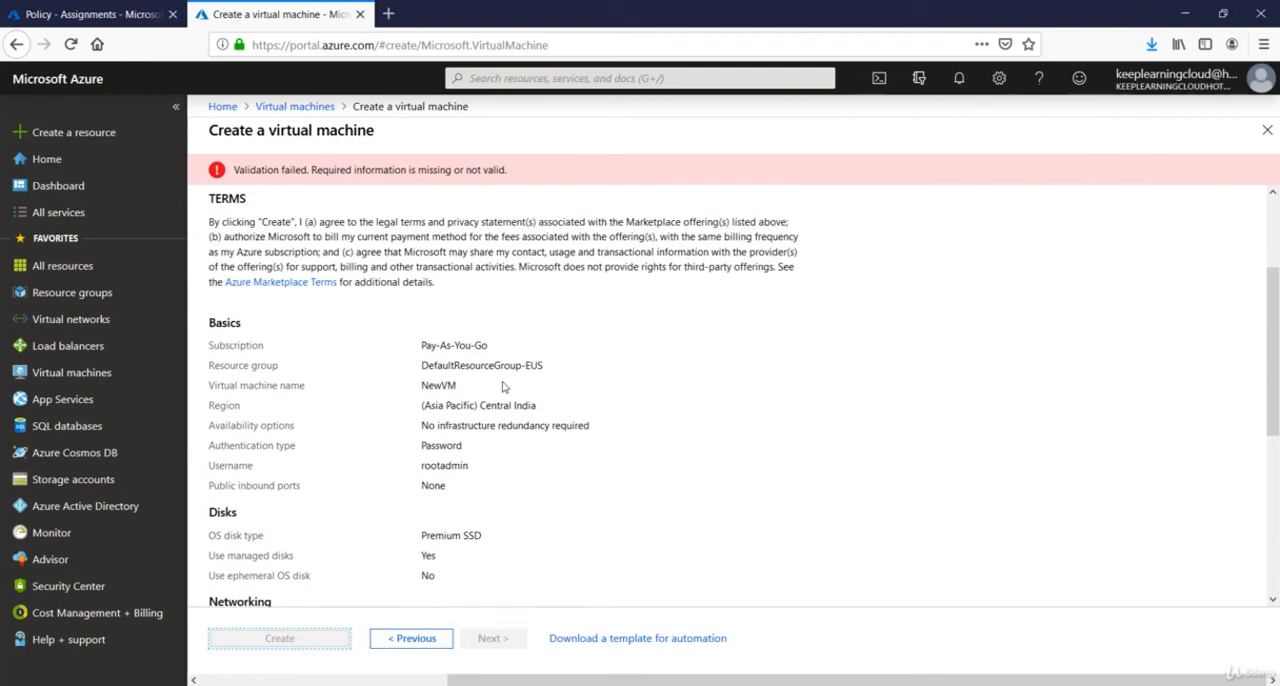
Return to the virtual machine's basic settings and change its region to (Europe) West Europe.
click(422, 646)
click(231, 187)
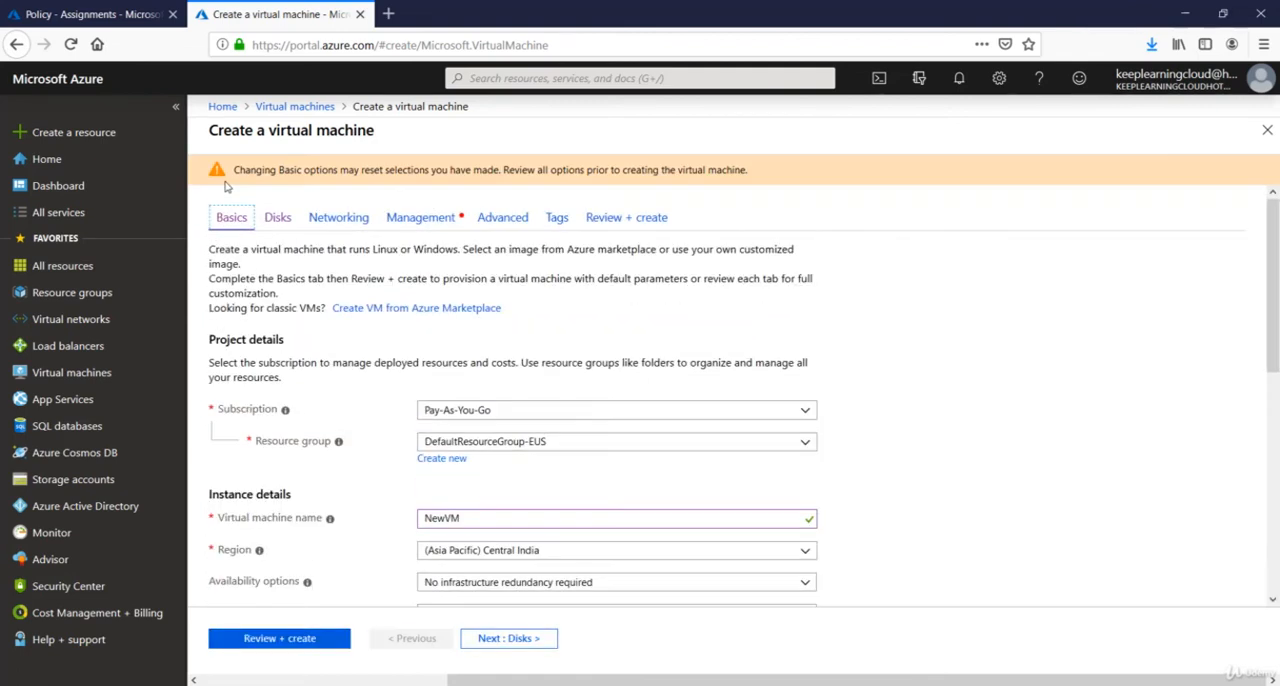
click(805, 552)
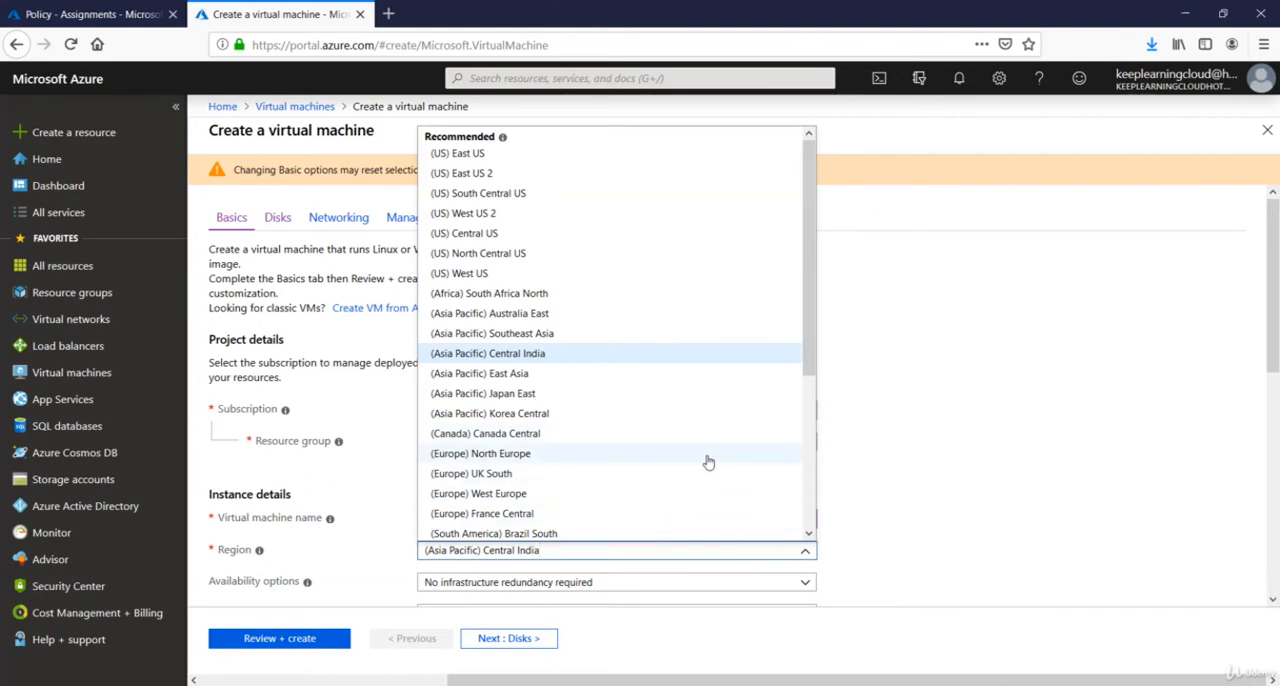
scroll(706, 457, down, 2)
click(530, 413)
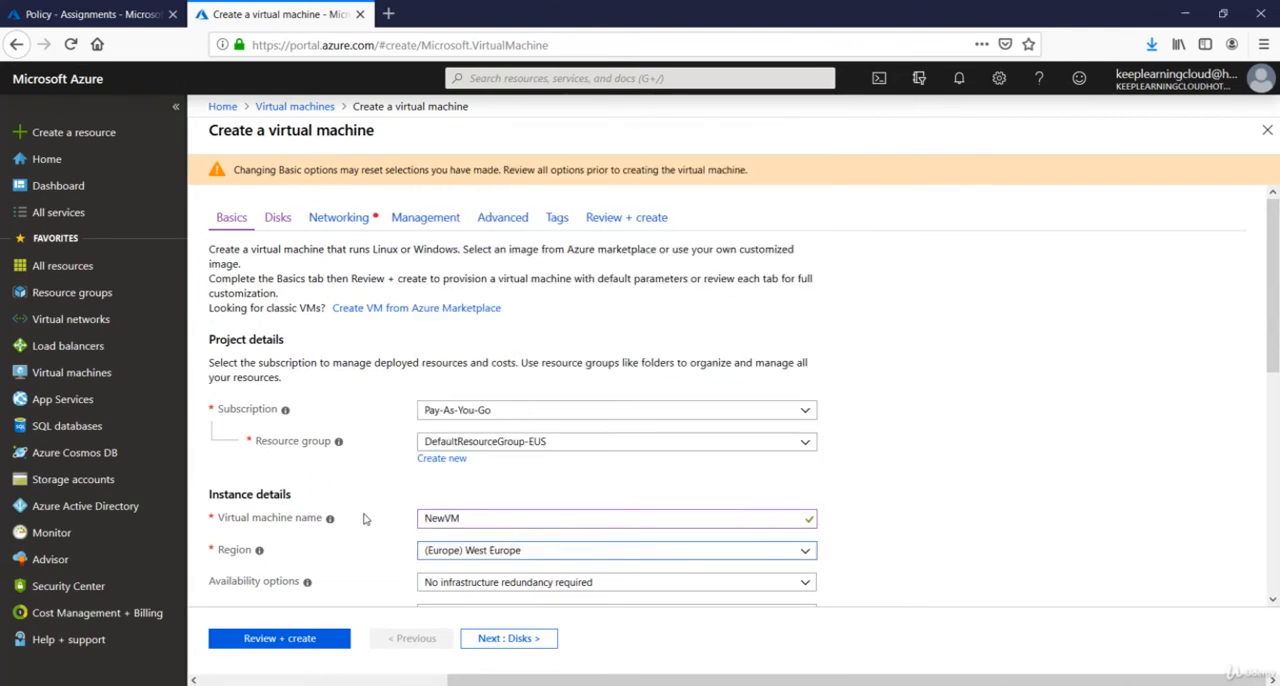
Validate the NewVM configuration again with West Europe as its region.
scroll(362, 519, down, 2)
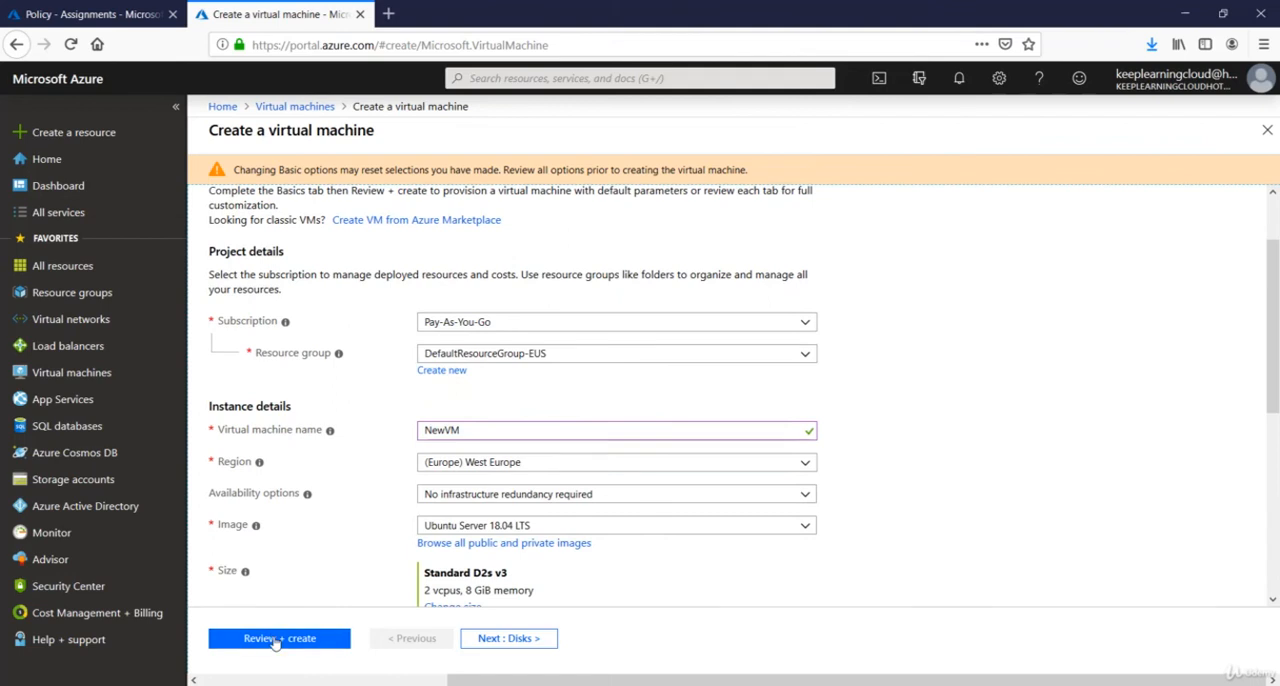
scroll(389, 514, down, 3)
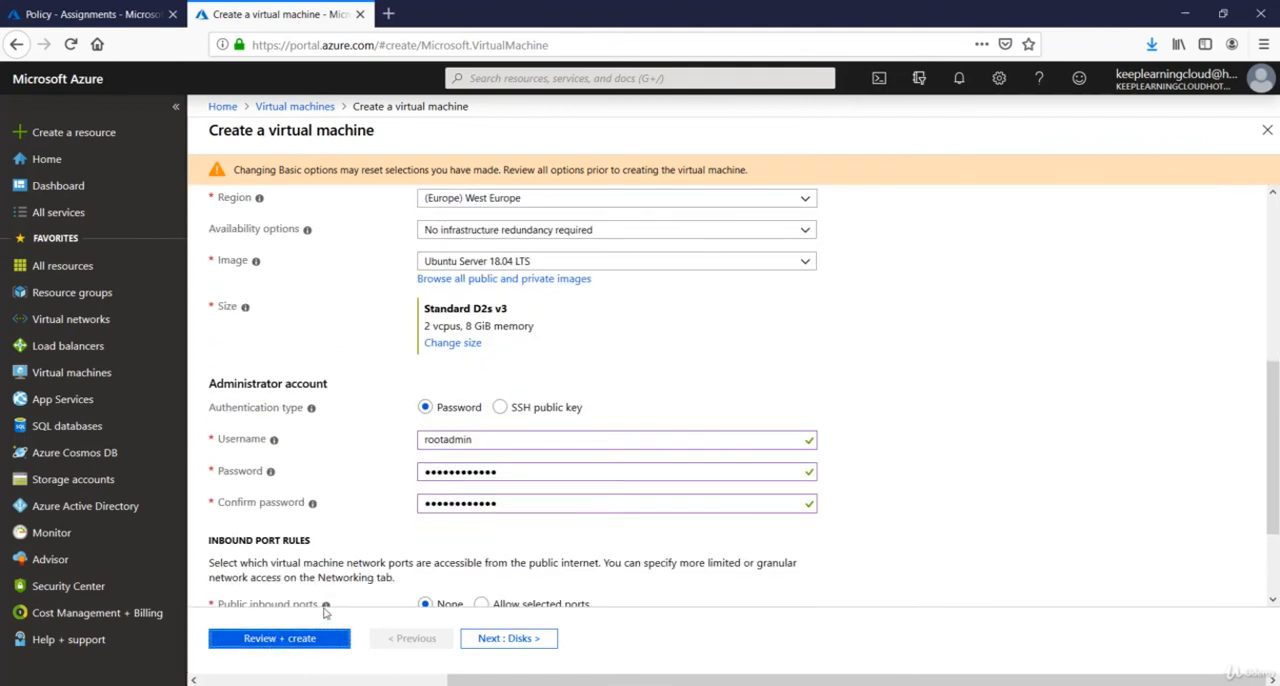
mouse_move(326, 606)
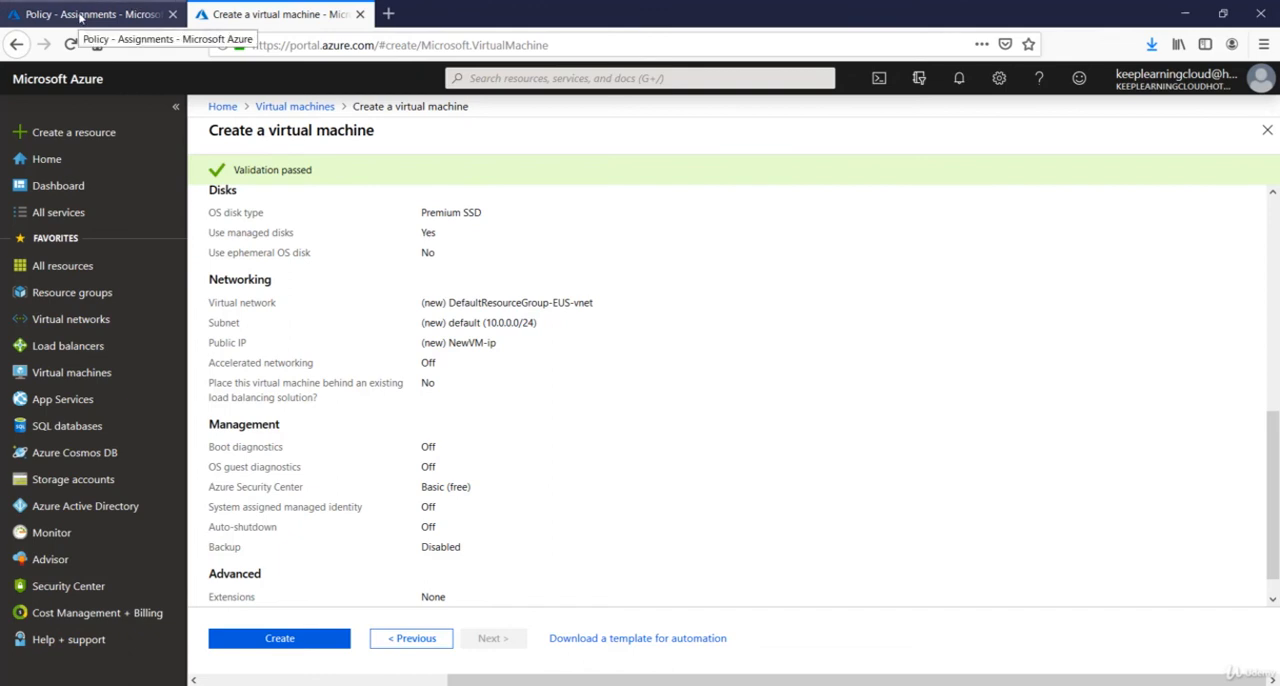
Go back to Policy in the other browser tab and view the policy definitions for the Pay-As-You-Go scope.
click(80, 16)
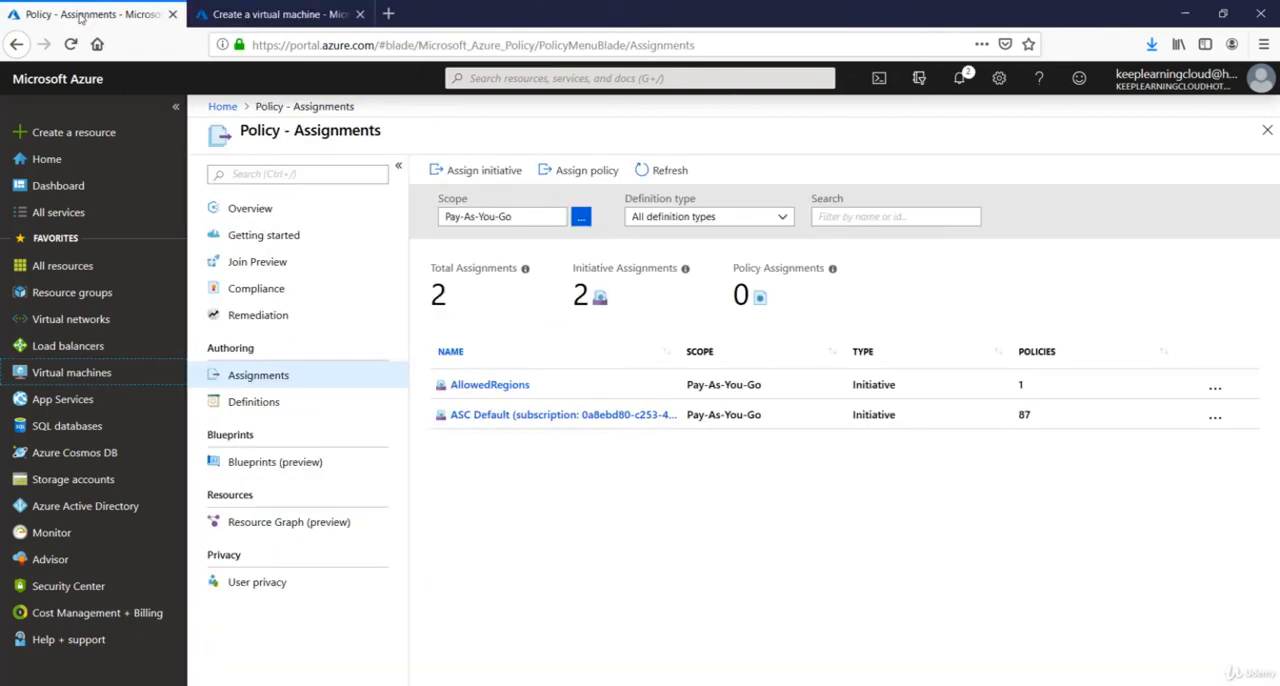
click(288, 414)
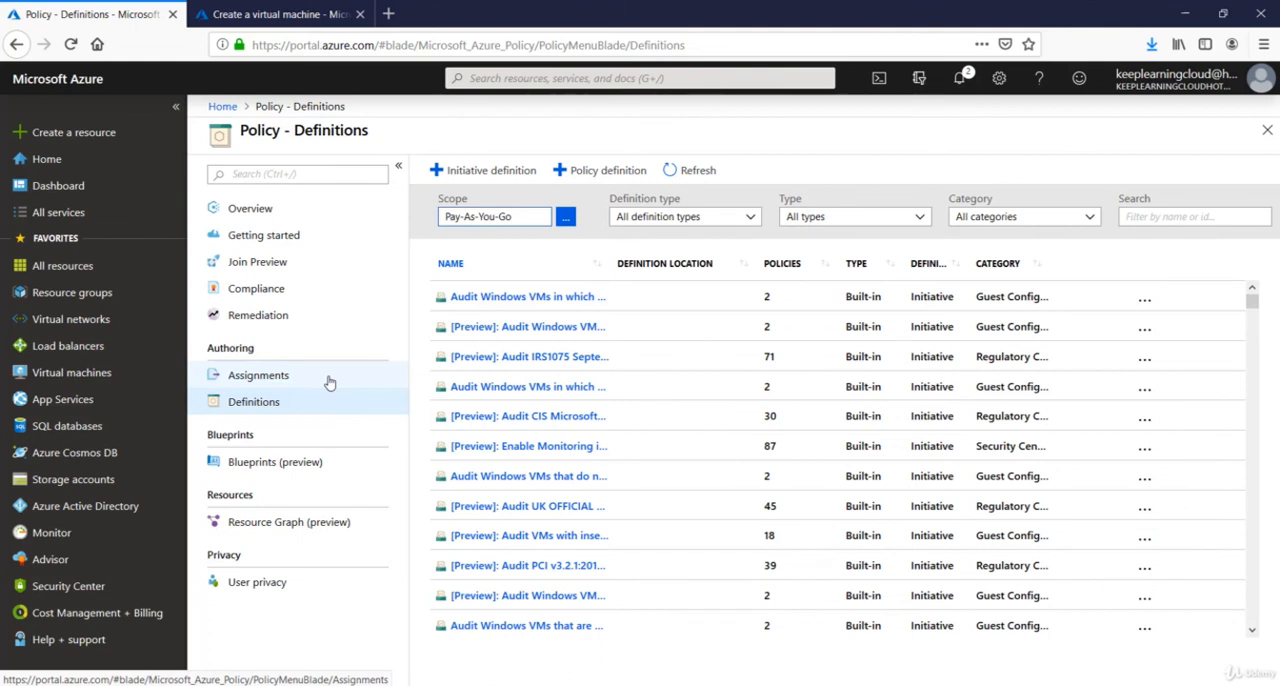
click(313, 403)
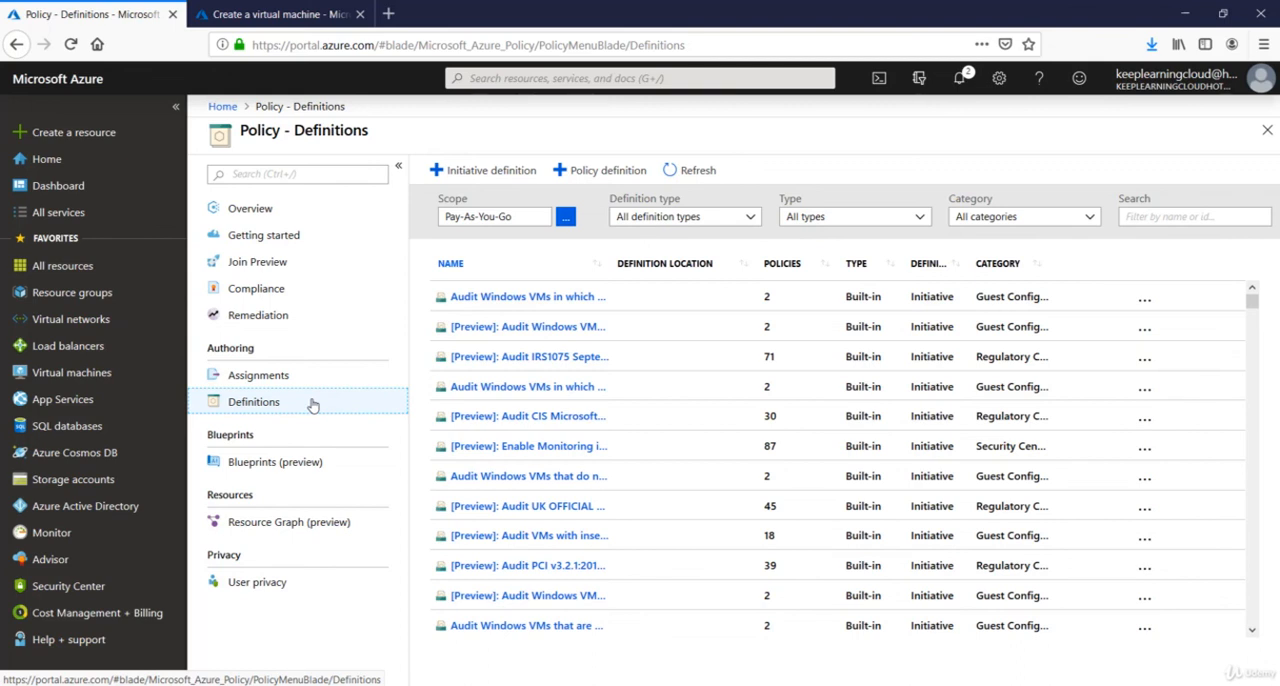
click(267, 18)
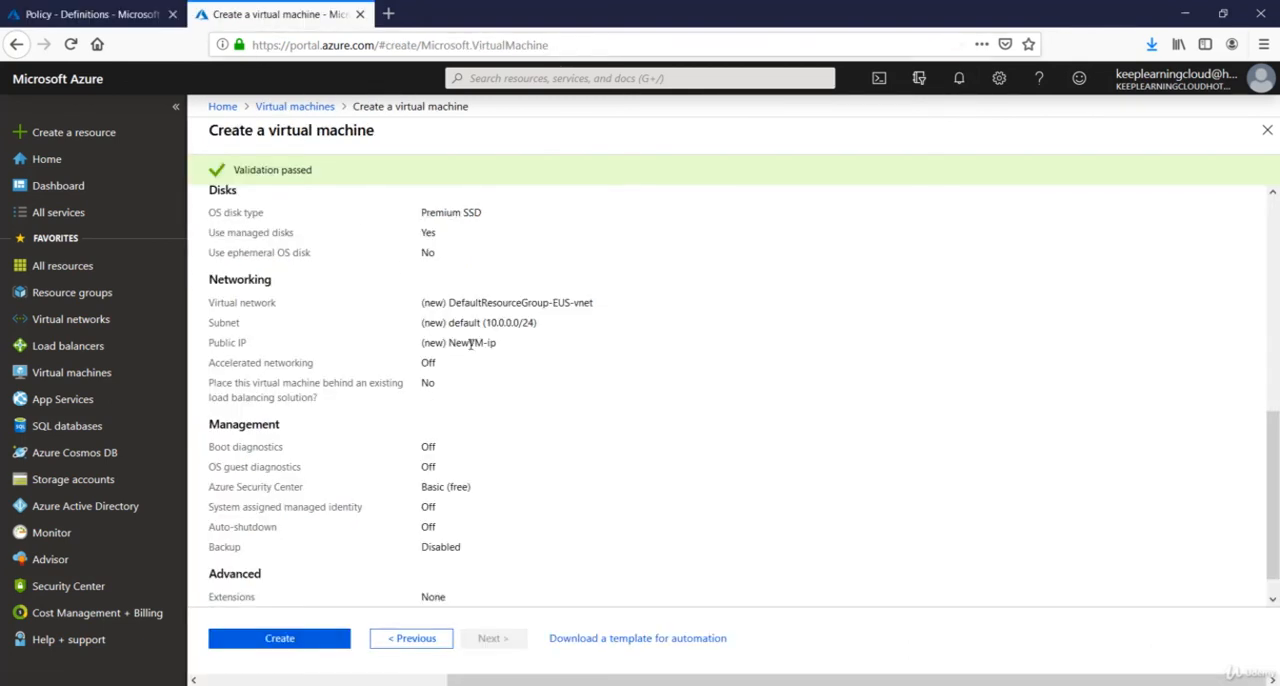
click(84, 16)
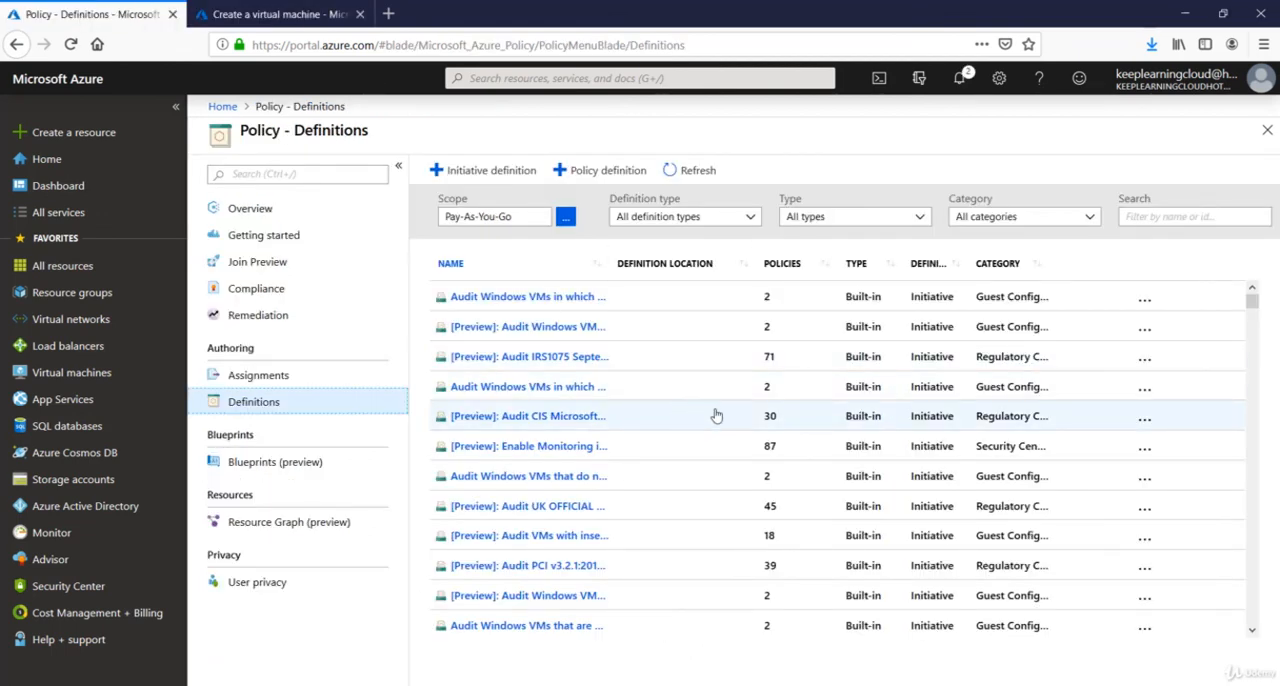